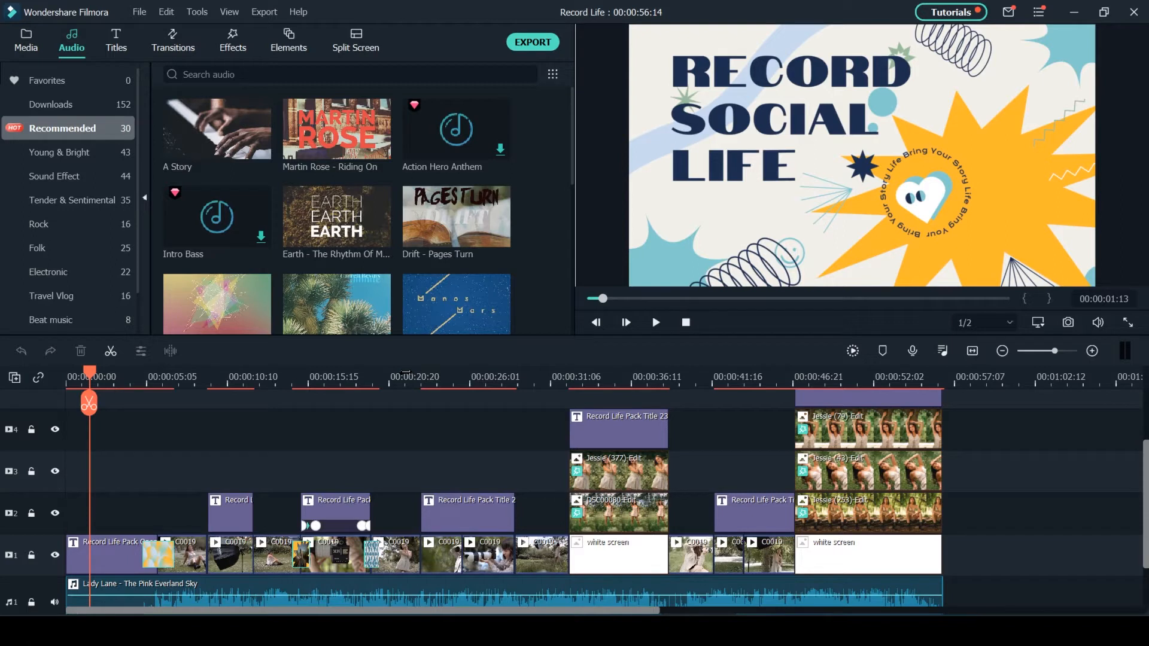
# - Browse the Record Life Pack titles in the Filmstock category and preview the pack's opener title
pyautogui.click(231, 378)
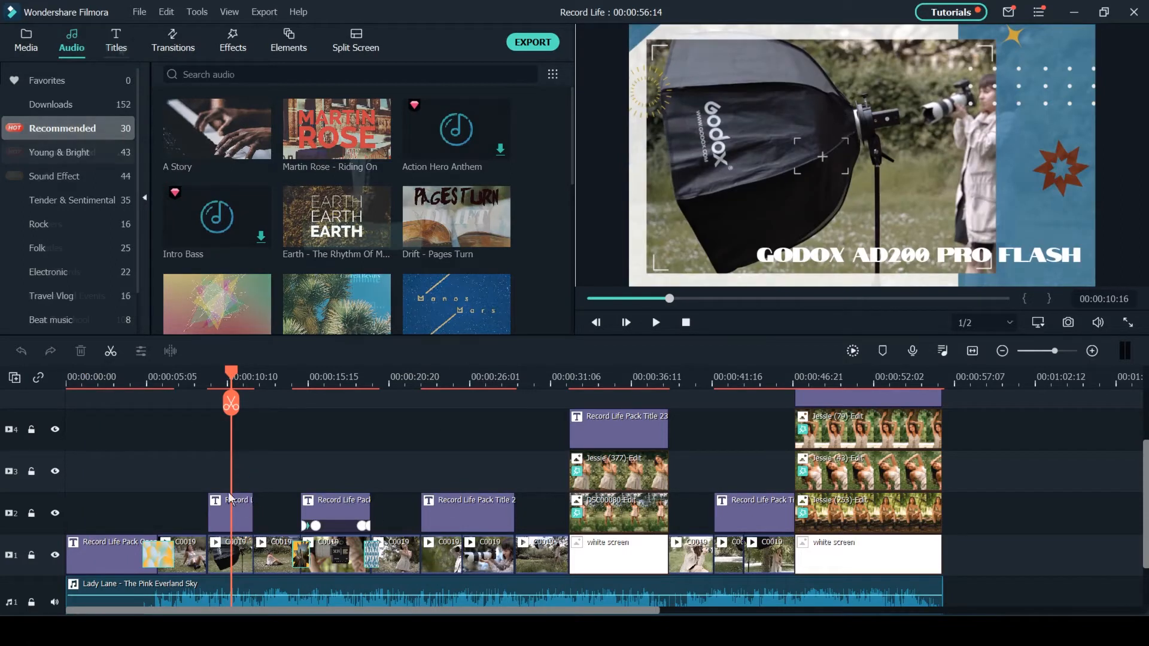
pyautogui.click(116, 42)
pyautogui.scroll(-3, 98, 264)
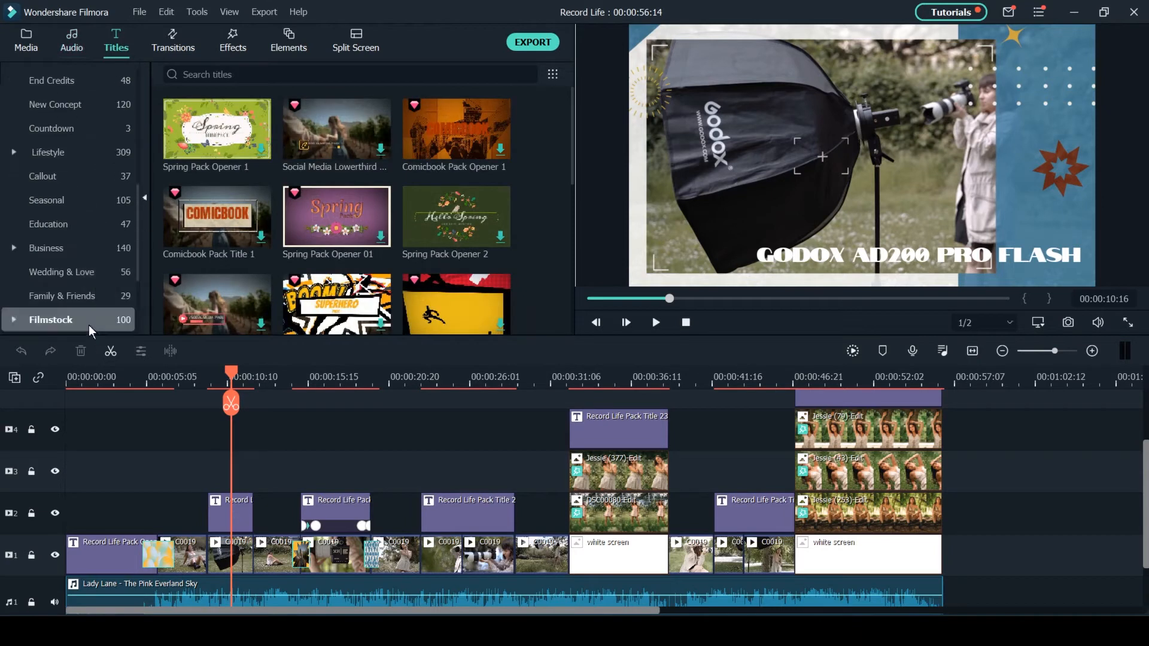
pyautogui.click(88, 322)
pyautogui.scroll(-6, 88, 322)
pyautogui.click(89, 273)
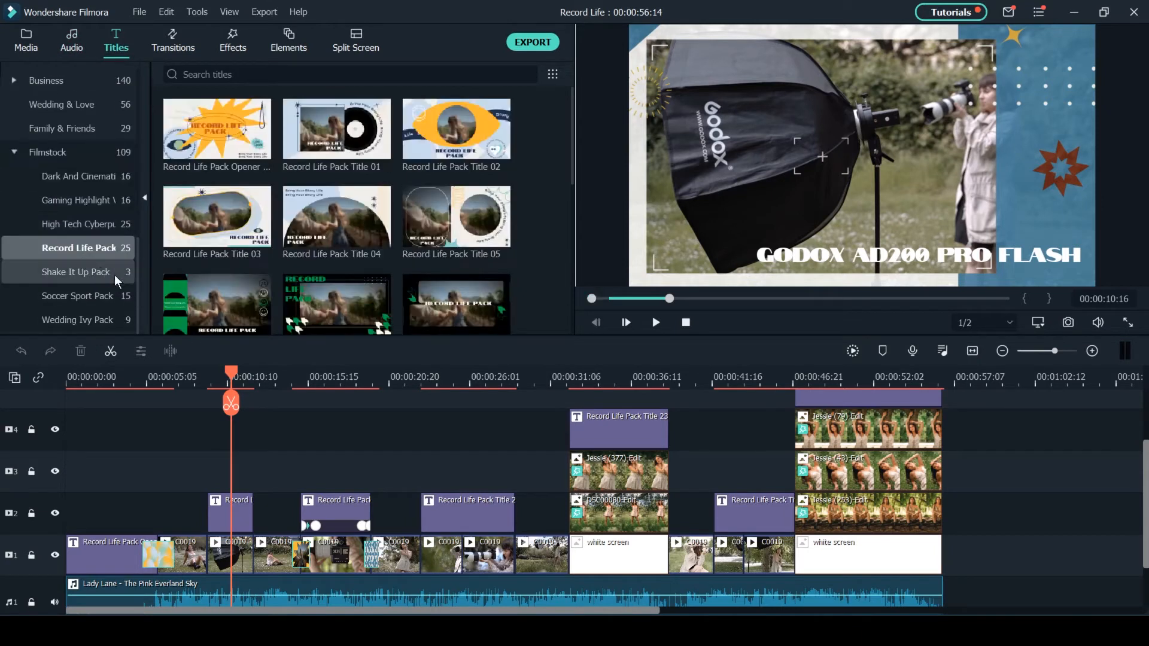
pyautogui.scroll(-3, 522, 137)
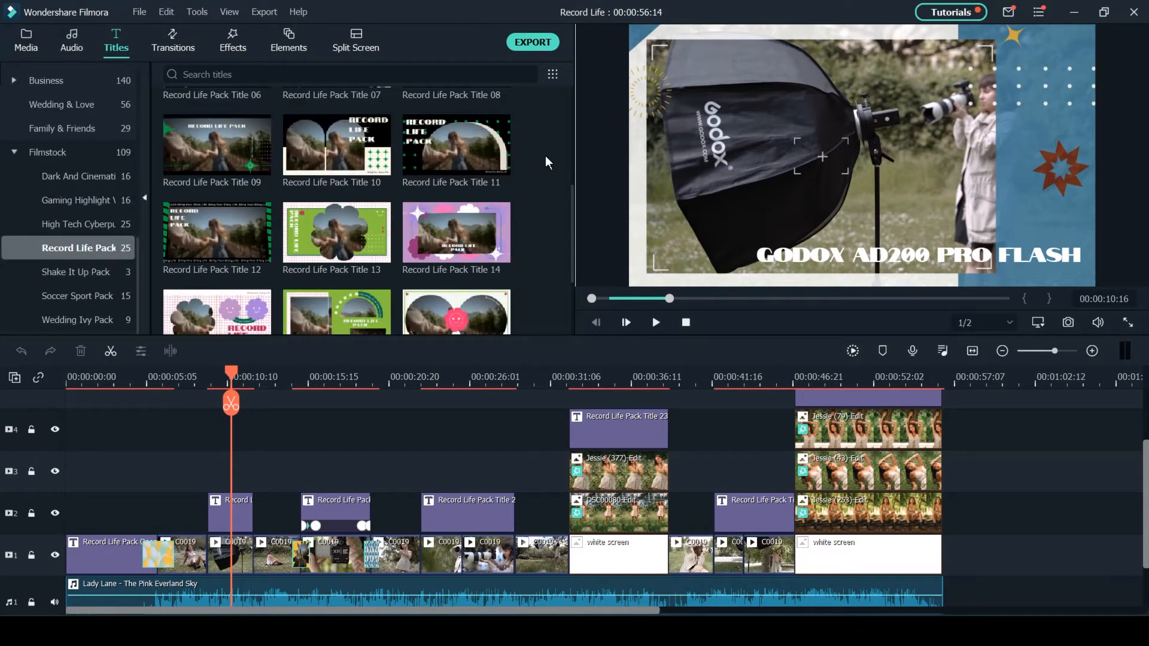
pyautogui.scroll(-2, 546, 209)
pyautogui.scroll(-3, 550, 245)
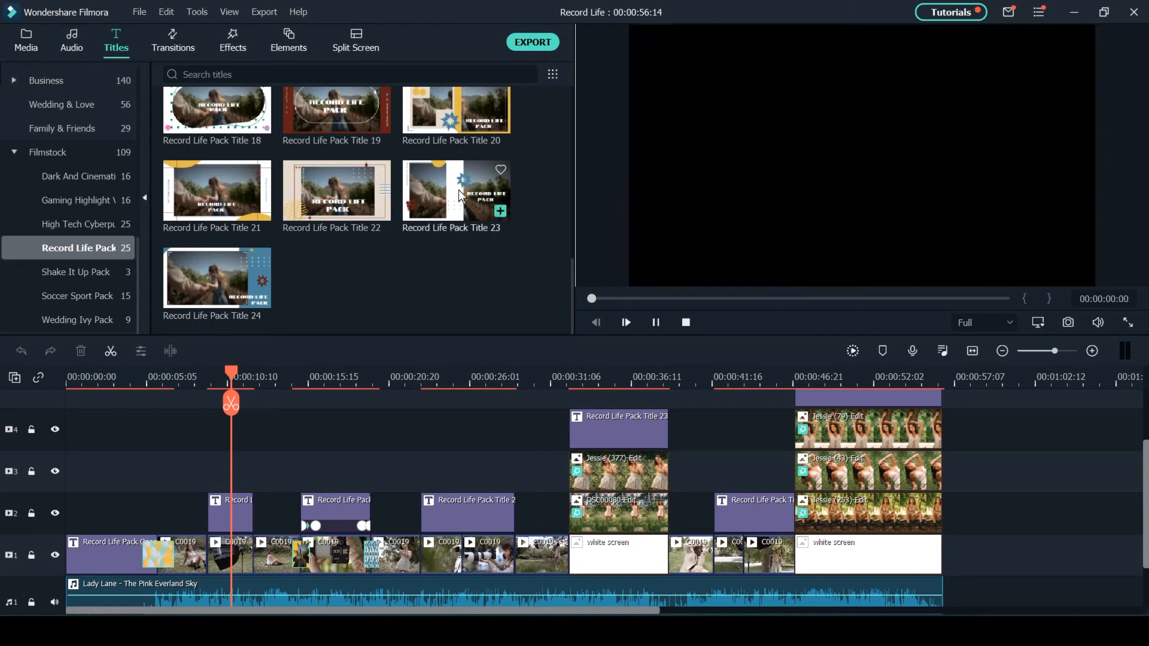
pyautogui.click(114, 251)
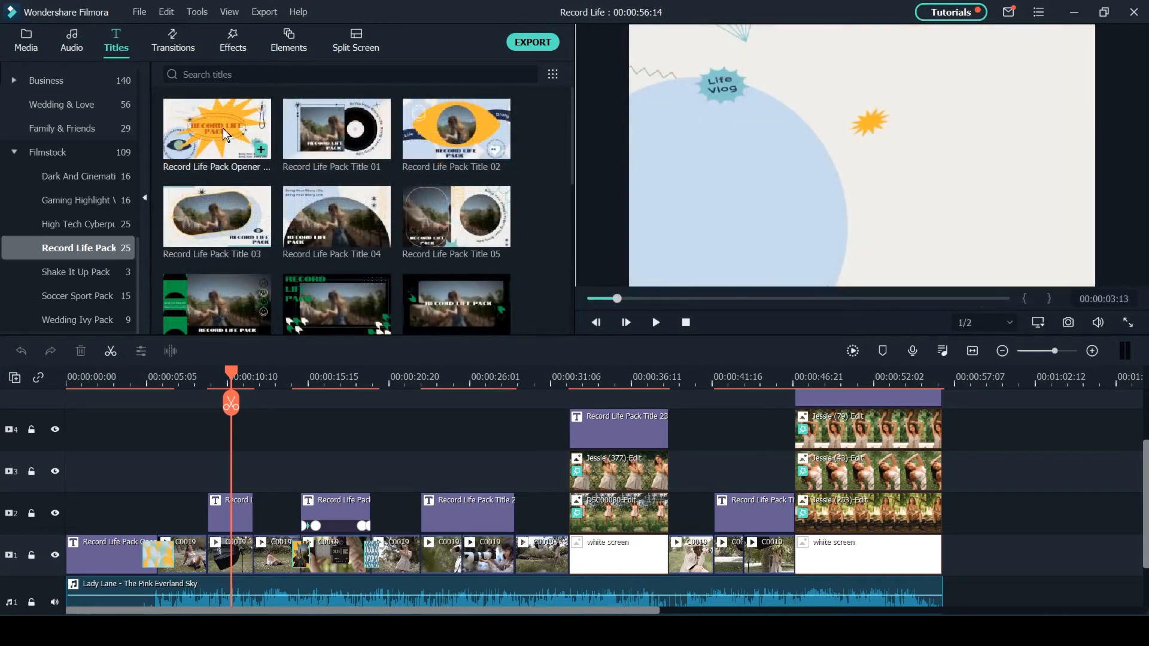
pyautogui.click(223, 128)
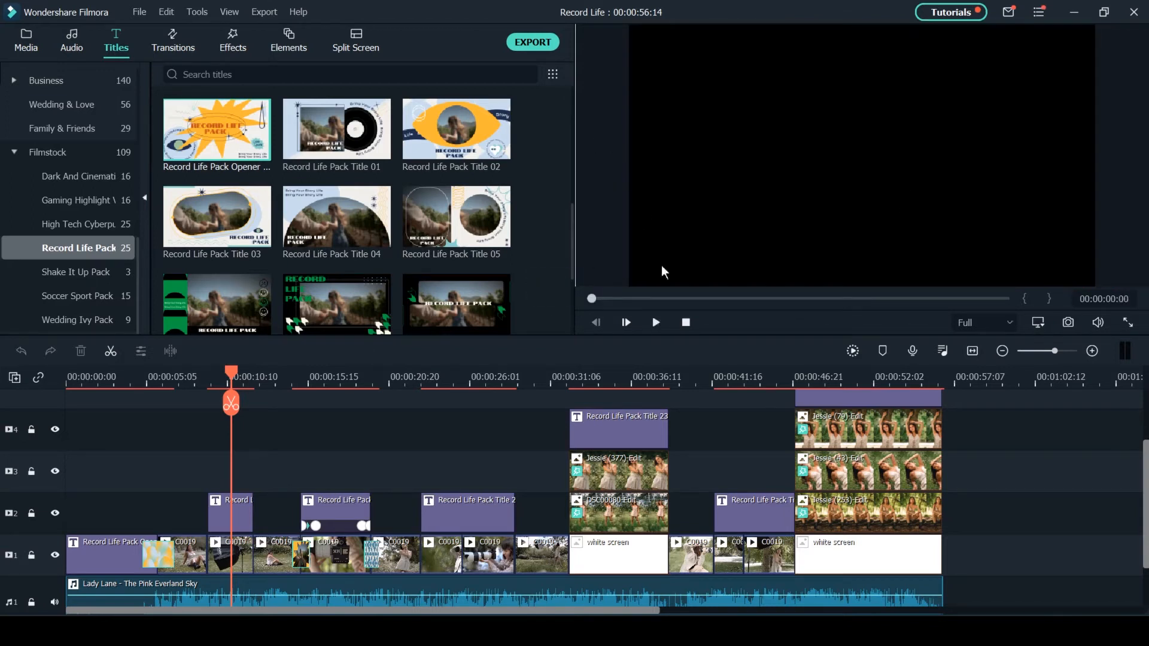
# - Browse the Record Life Pack transitions in the Filmstock category and preview one of the green ones
pyautogui.click(253, 447)
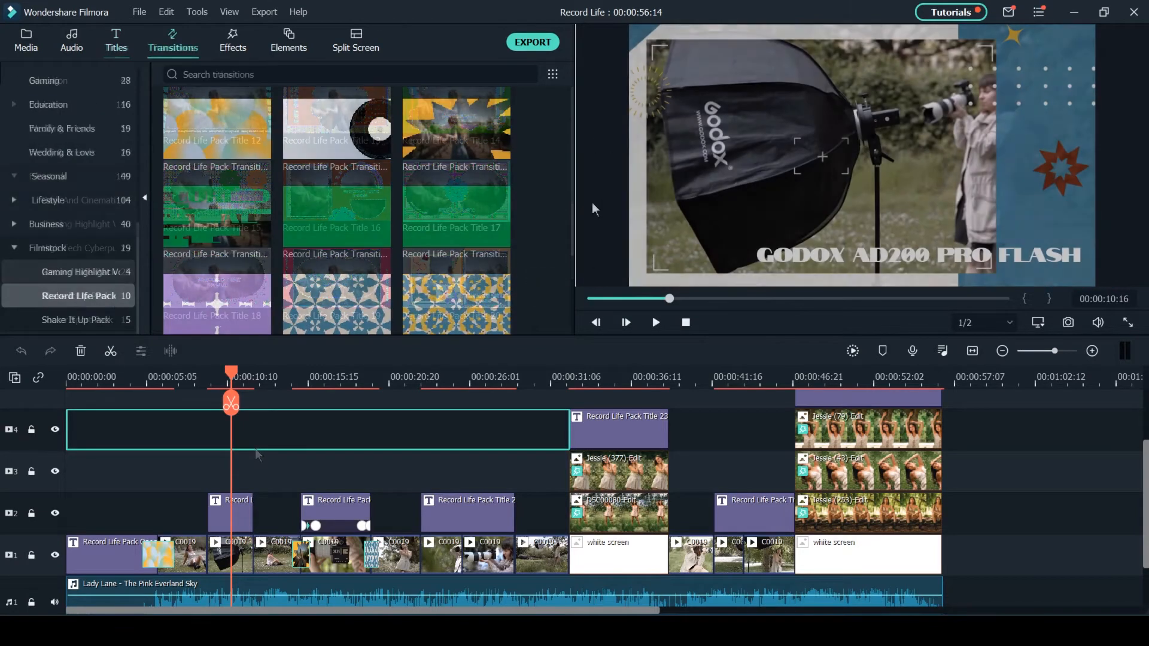
pyautogui.scroll(-2, 541, 189)
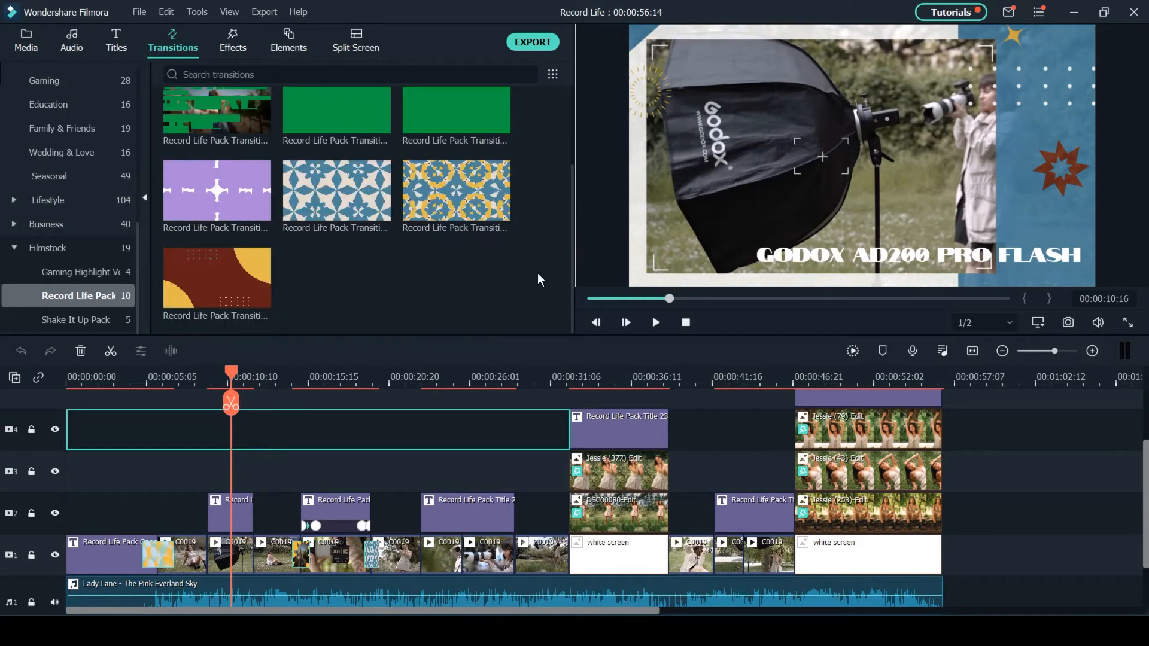
pyautogui.scroll(2, 537, 273)
pyautogui.click(478, 216)
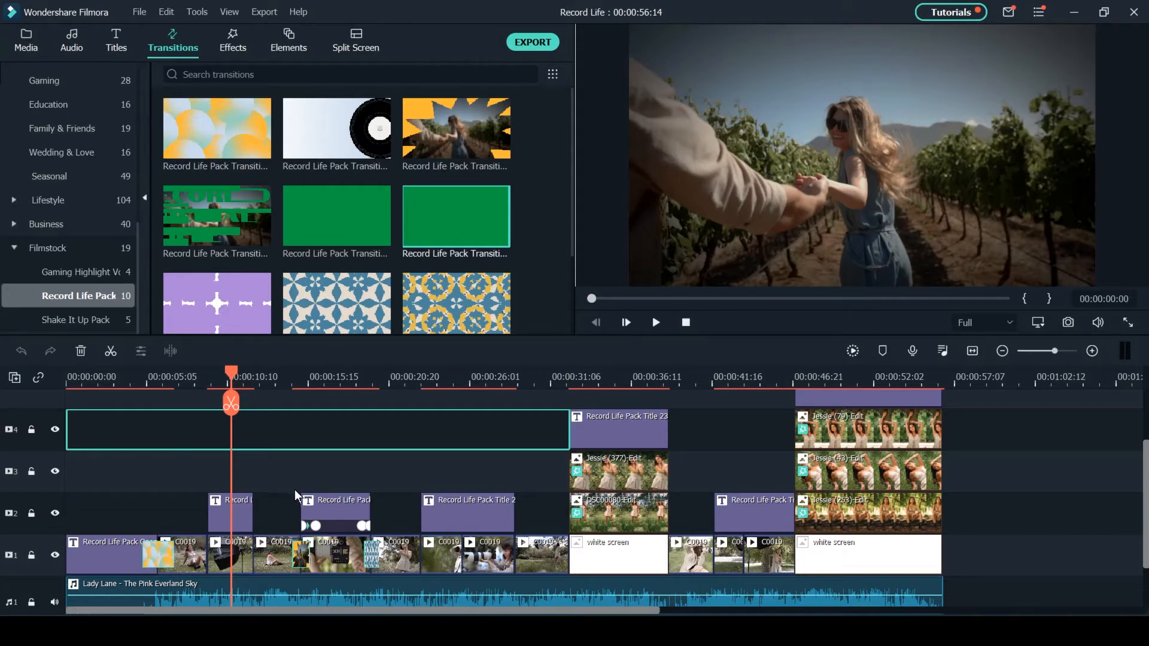
# - Mute the music track and delete the transition between the opener title and the first video clip
pyautogui.click(55, 602)
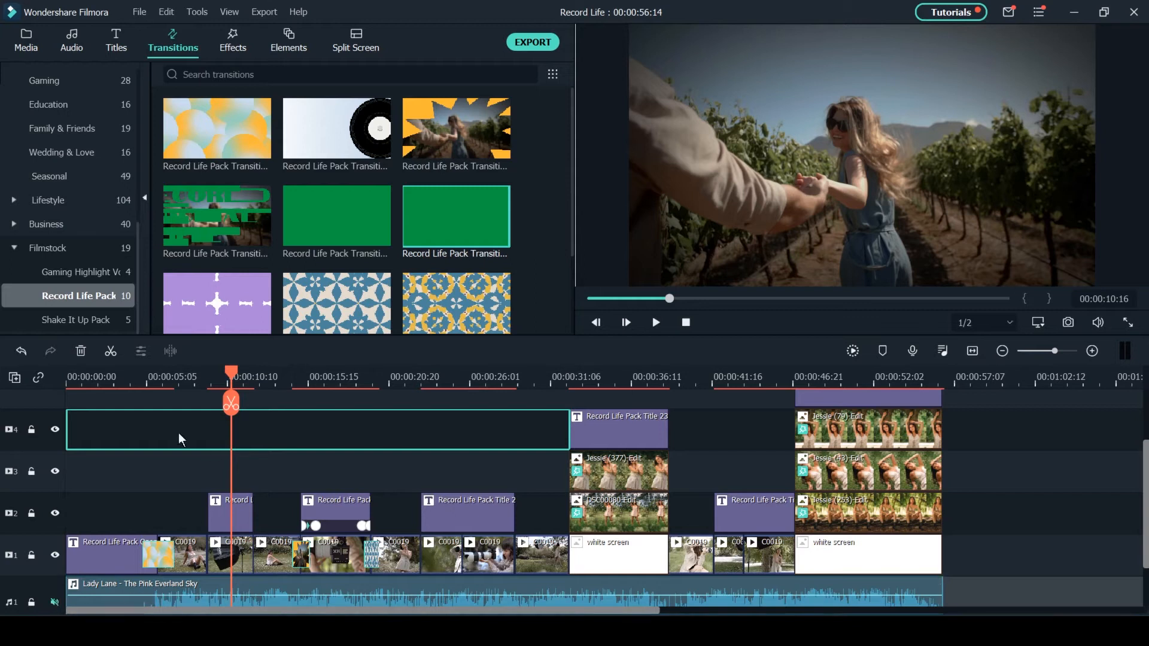
pyautogui.click(148, 372)
pyautogui.click(159, 559)
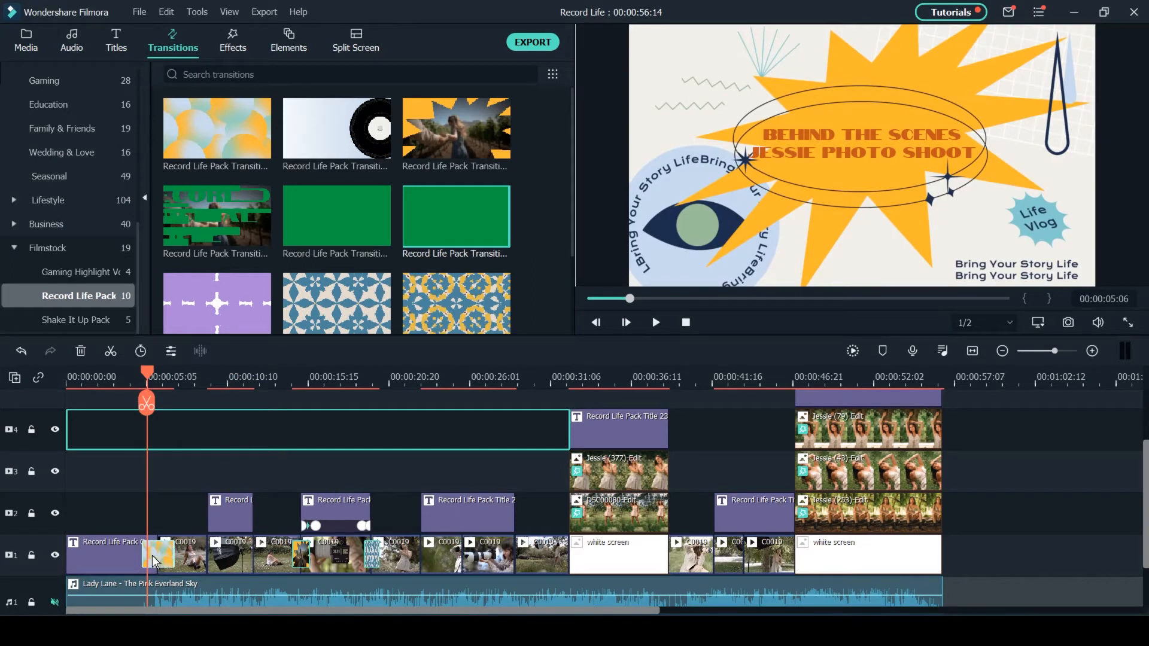
pyautogui.press('Delete')
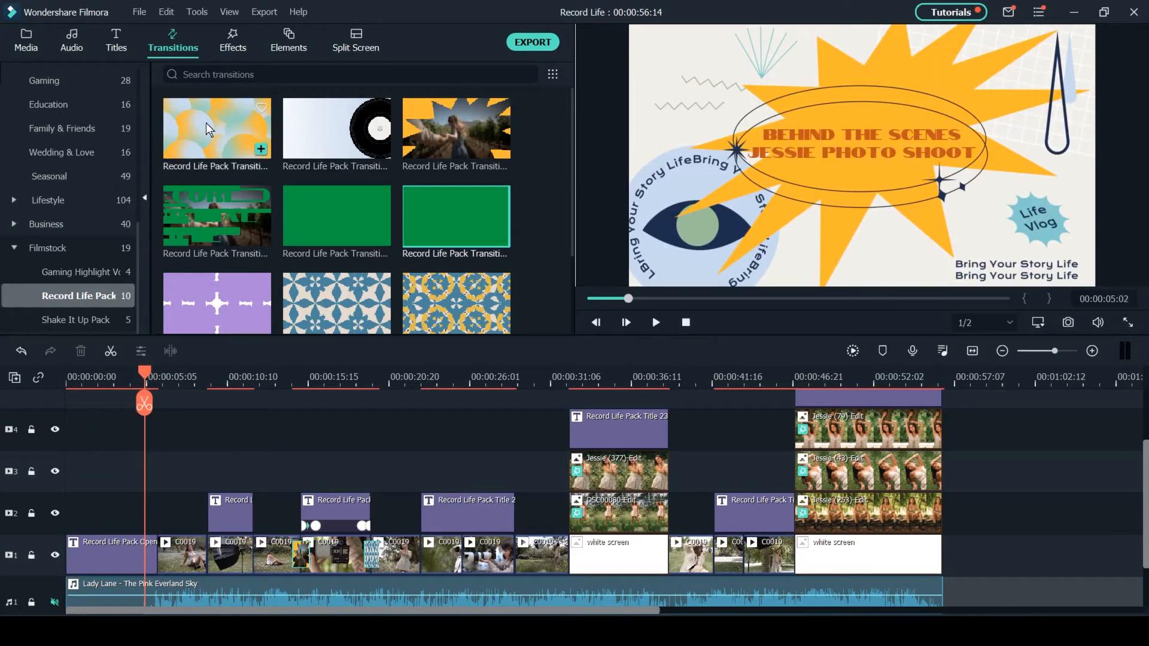
# - Place the first Record Life Pack transition between the opener title and the first video clip, and shorten it
pyautogui.moveTo(223, 151); pyautogui.dragTo(154, 558)
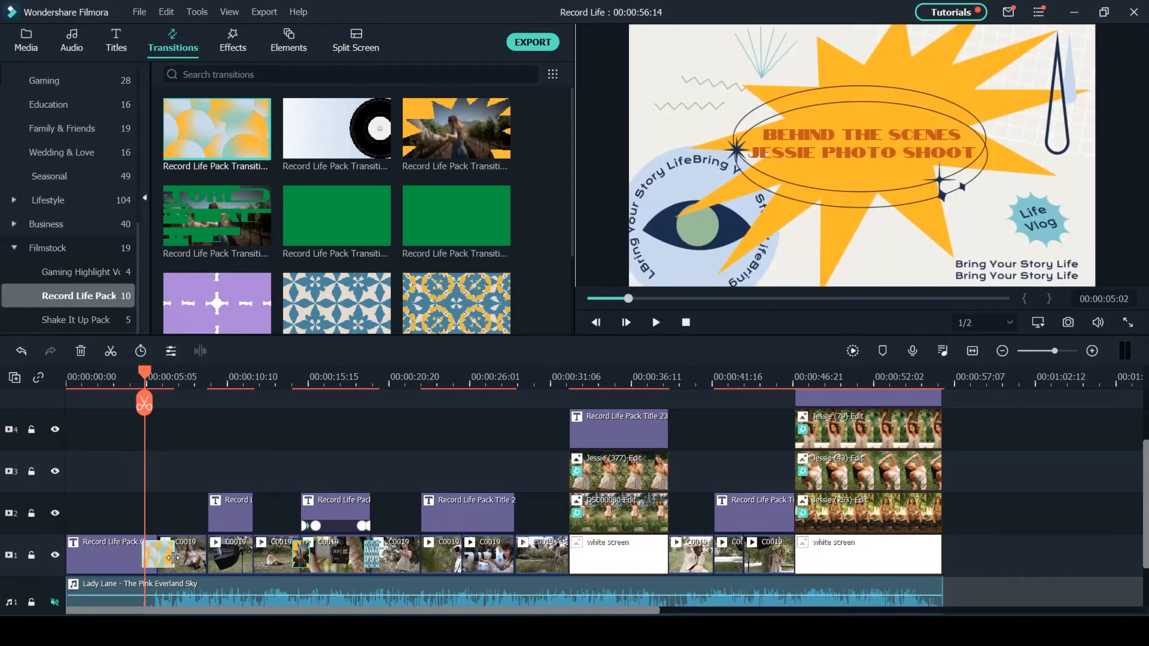
pyautogui.moveTo(174, 553)
pyautogui.mouseDown()
pyautogui.moveTo(210, 558)
pyautogui.moveTo(171, 561)
pyautogui.mouseUp()
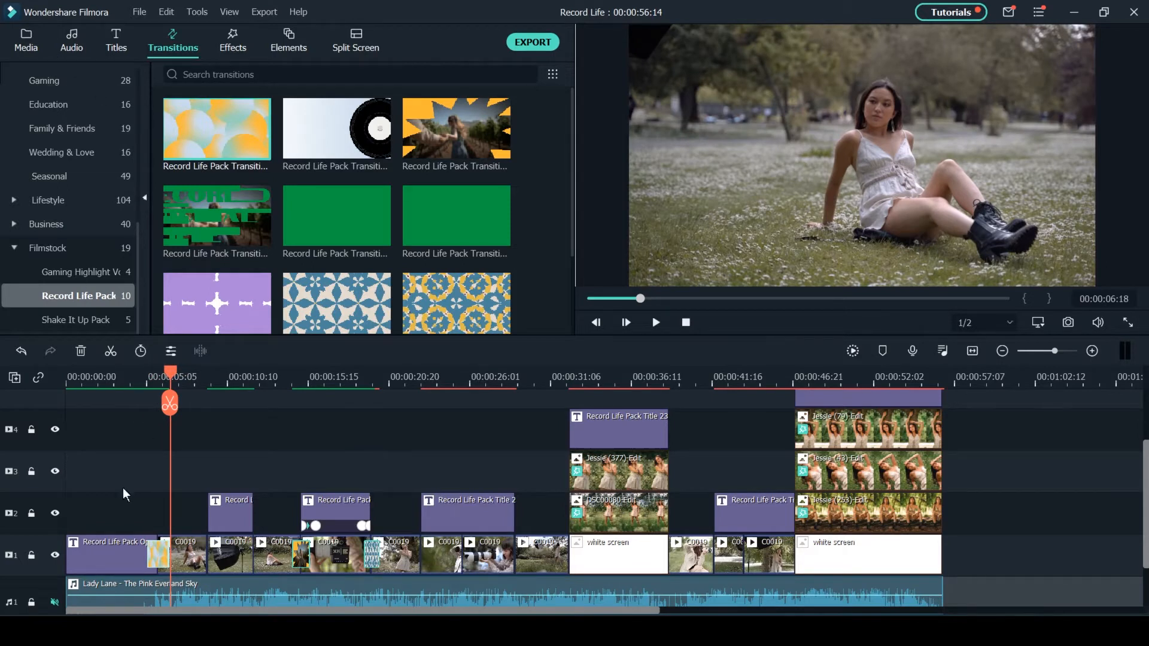
# - Delete the opener title clip at the start of the first video track
pyautogui.click(109, 375)
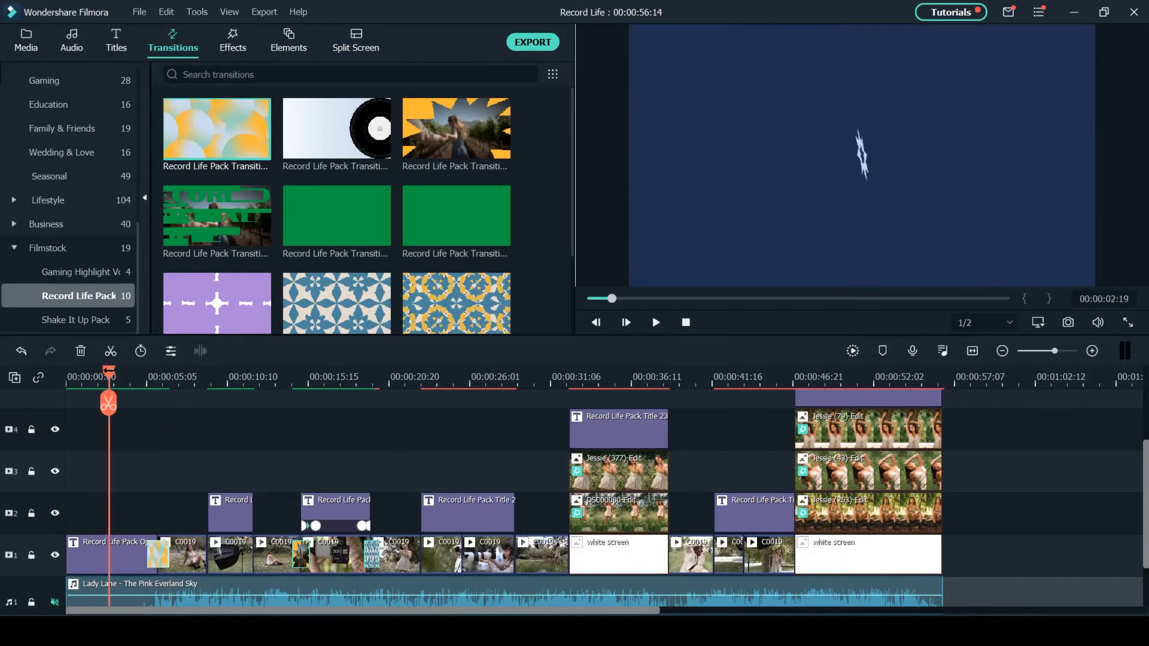
pyautogui.click(112, 563)
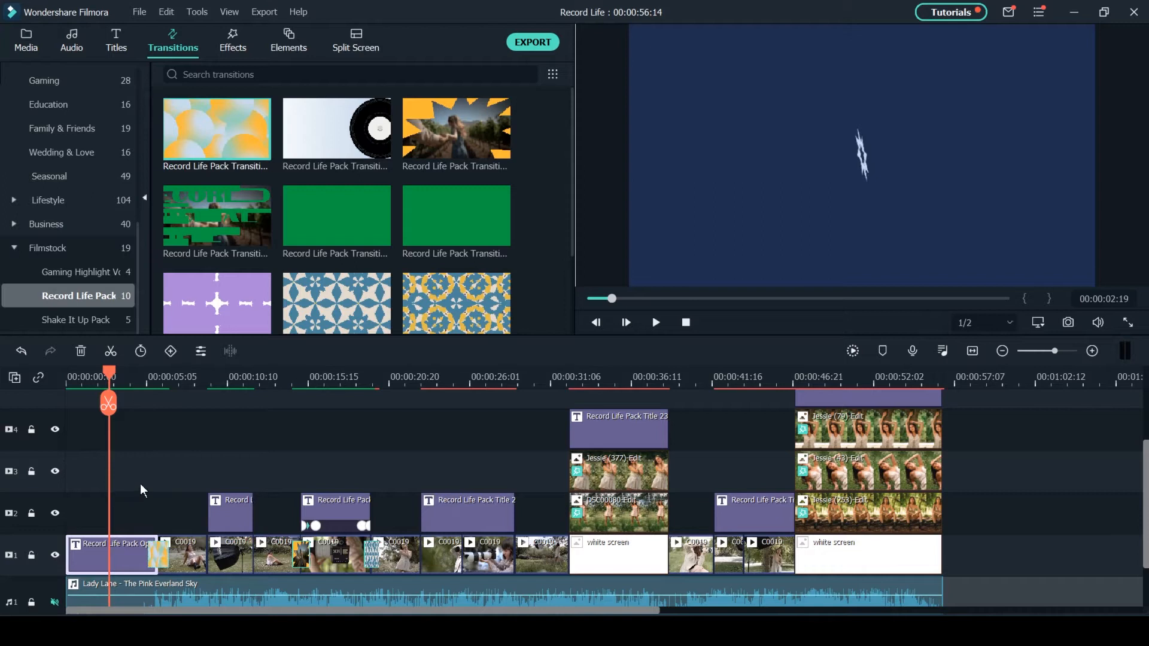
pyautogui.click(139, 378)
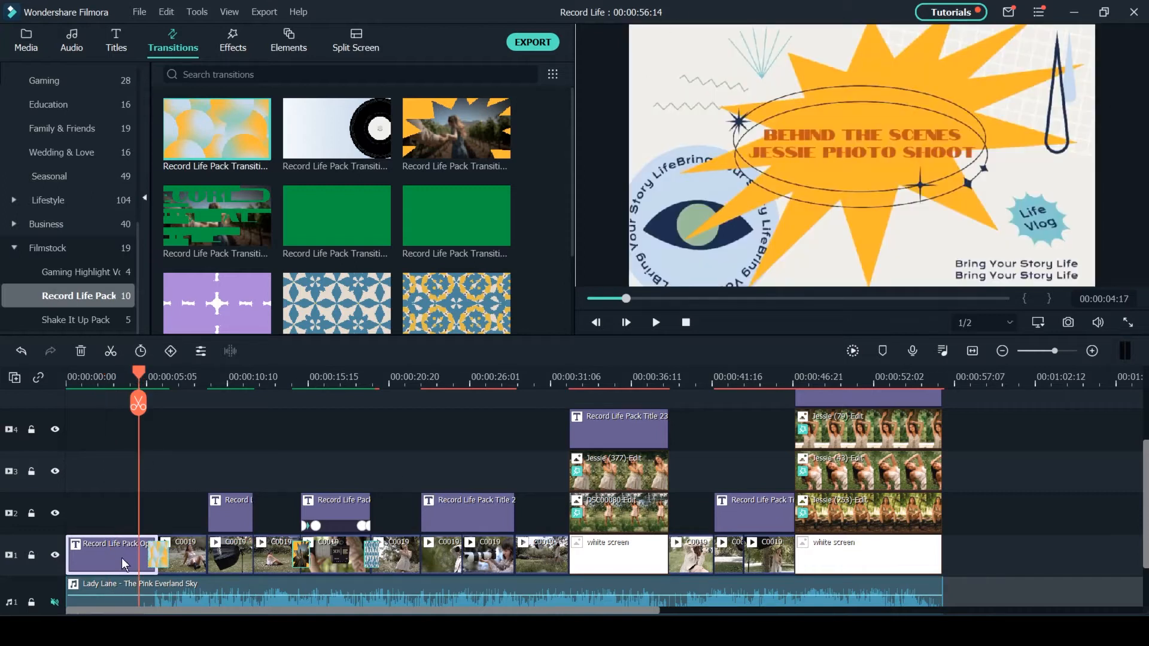
pyautogui.press('Delete')
# - Insert the Record Life Pack Opener title into the gap at the start of the first video track
pyautogui.click(116, 42)
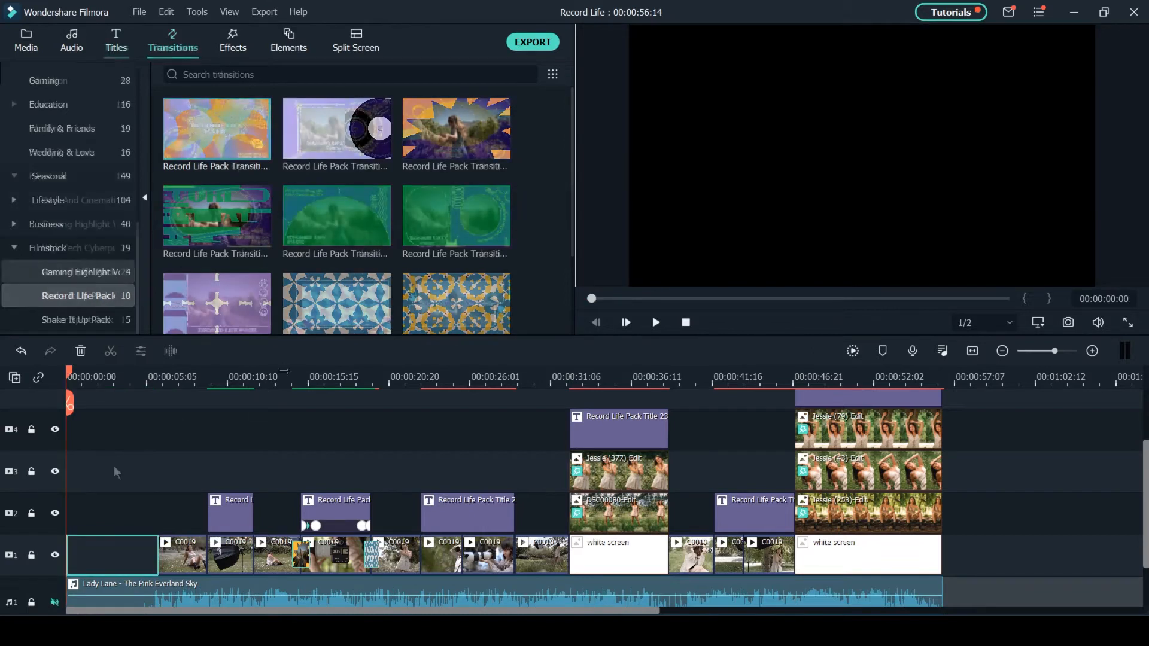
pyautogui.click(212, 126)
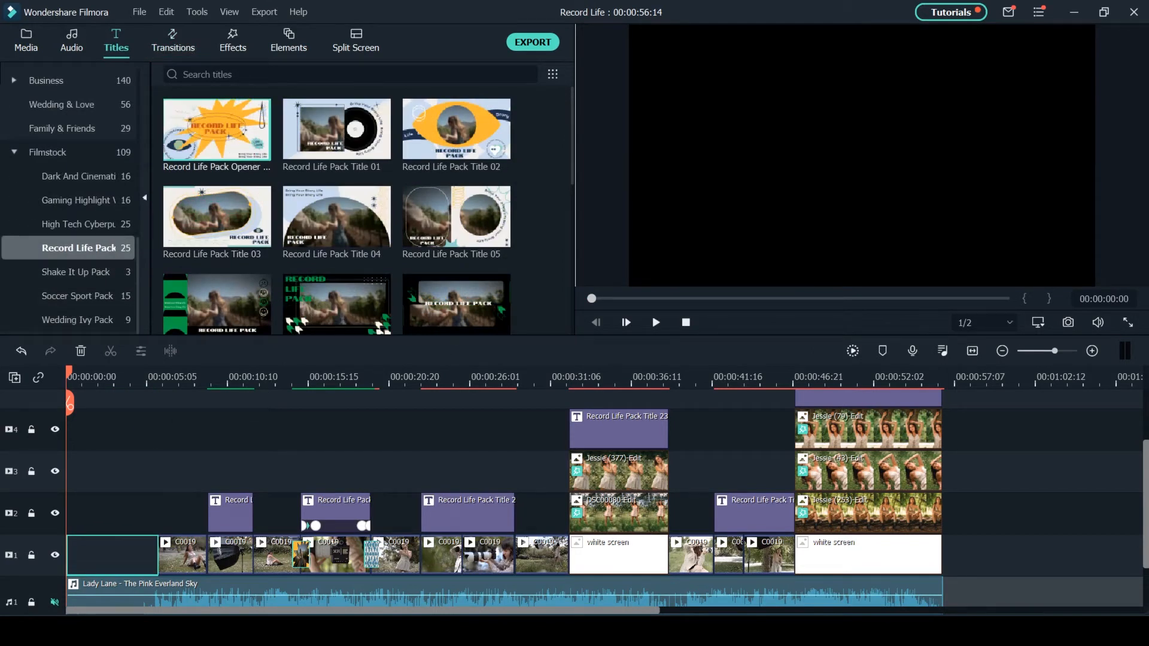
pyautogui.moveTo(212, 126); pyautogui.dragTo(69, 554)
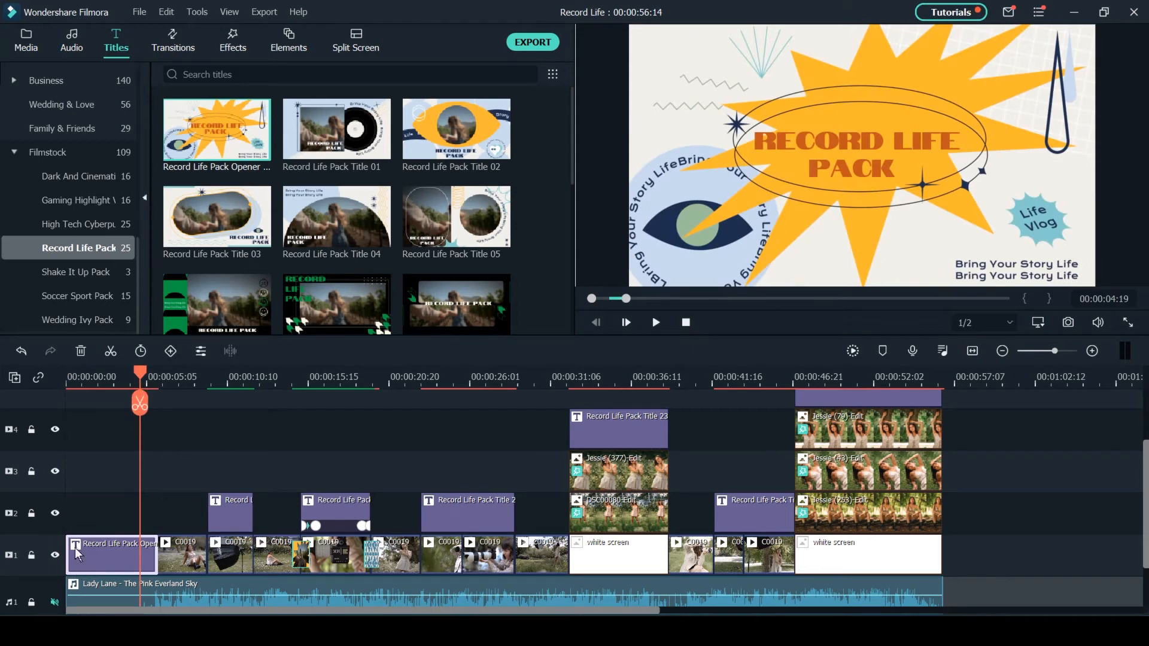
# - Replace the opener's main title text with "Behind the Scenes" and a second line naming the model's photo shoot
pyautogui.doubleClick(116, 551)
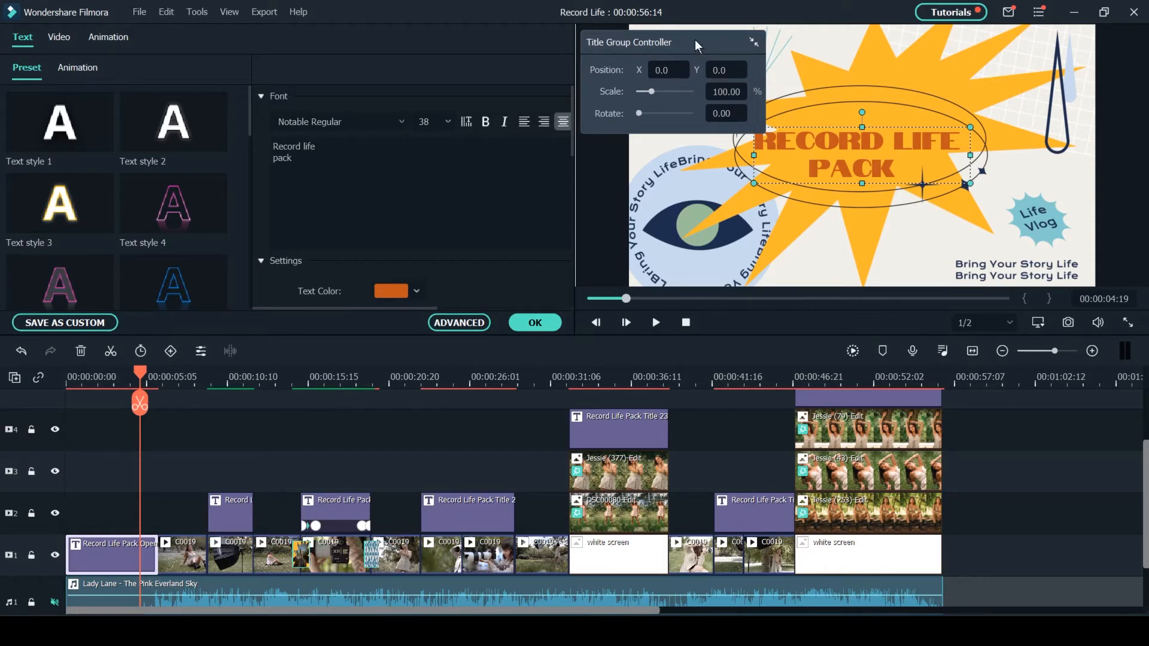
pyautogui.click(752, 41)
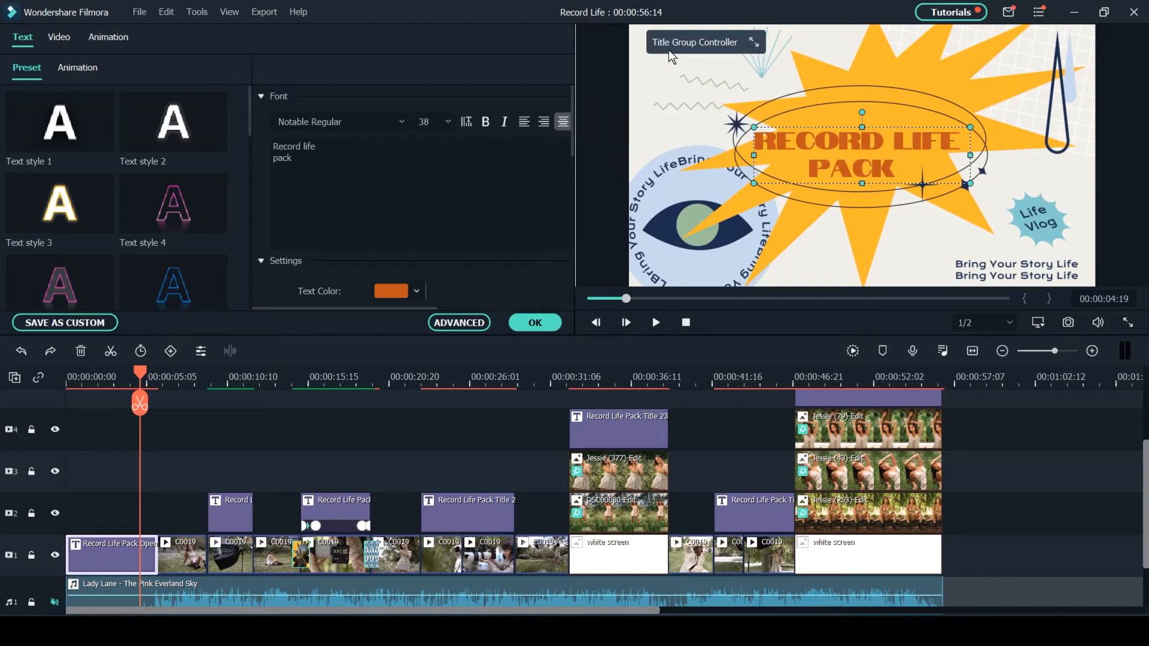
pyautogui.moveTo(674, 44); pyautogui.dragTo(998, 45)
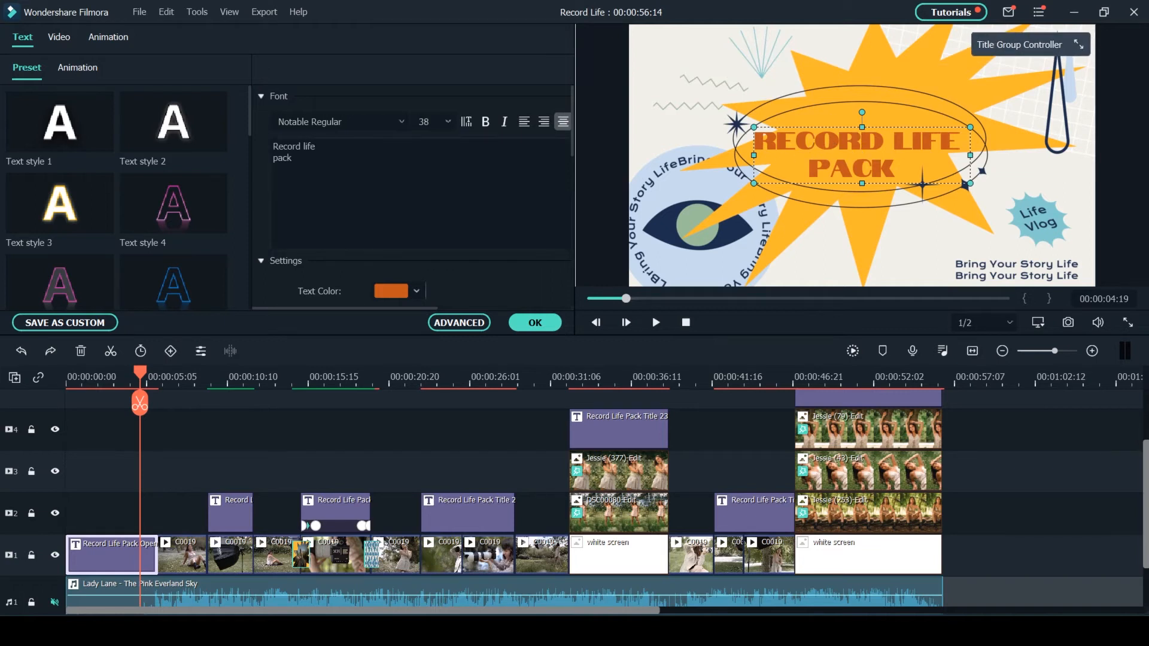
pyautogui.click(298, 158)
pyautogui.moveTo(297, 158); pyautogui.dragTo(209, 118)
pyautogui.press('BackSpace')
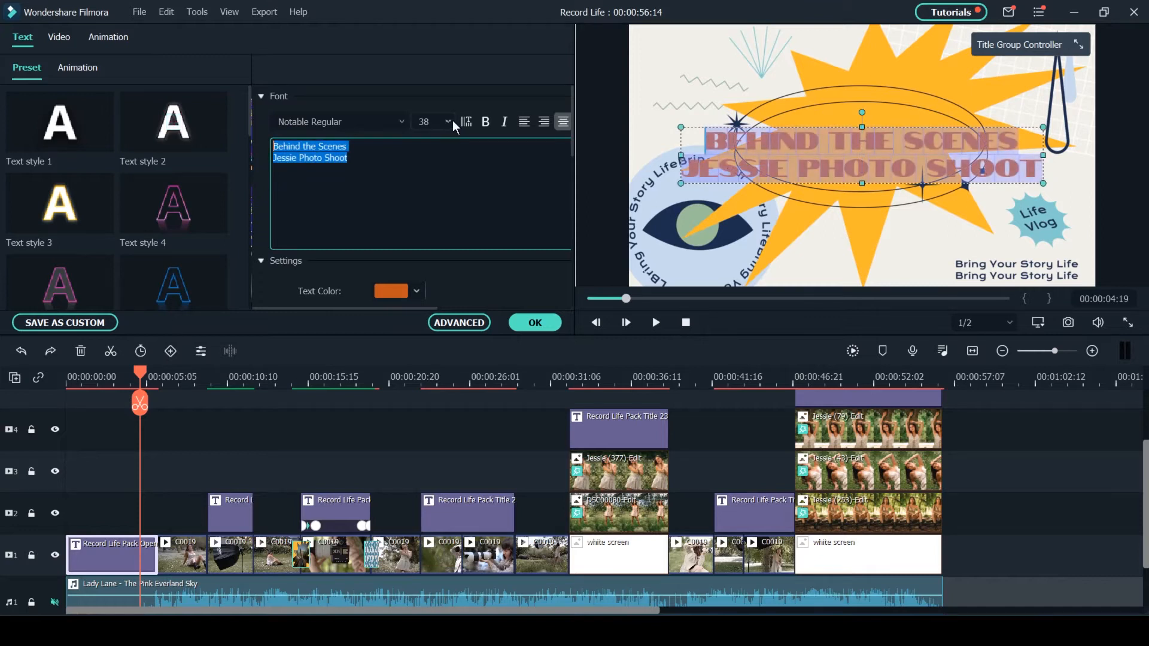
# - Set the title text's font size to 22 and move the text slightly up inside the oval
pyautogui.click(447, 120)
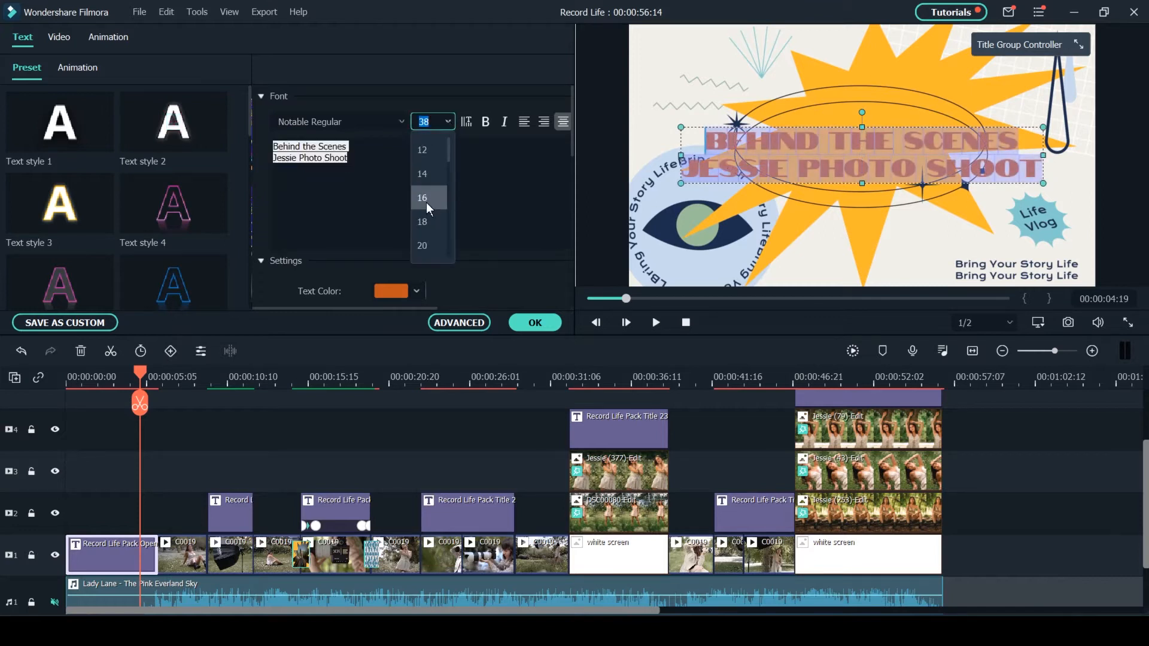
pyautogui.scroll(-1, 428, 209)
pyautogui.click(426, 200)
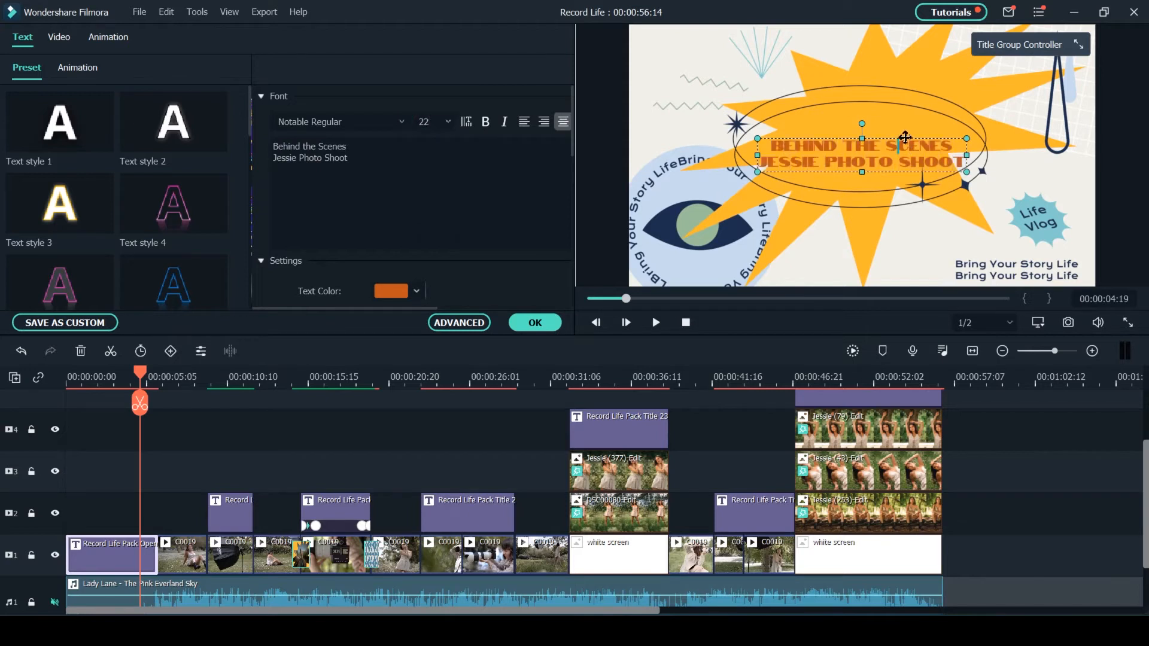
pyautogui.moveTo(904, 137)
pyautogui.mouseDown()
pyautogui.moveTo(901, 121)
pyautogui.moveTo(895, 152)
pyautogui.moveTo(899, 103)
pyautogui.moveTo(900, 130)
pyautogui.mouseUp()
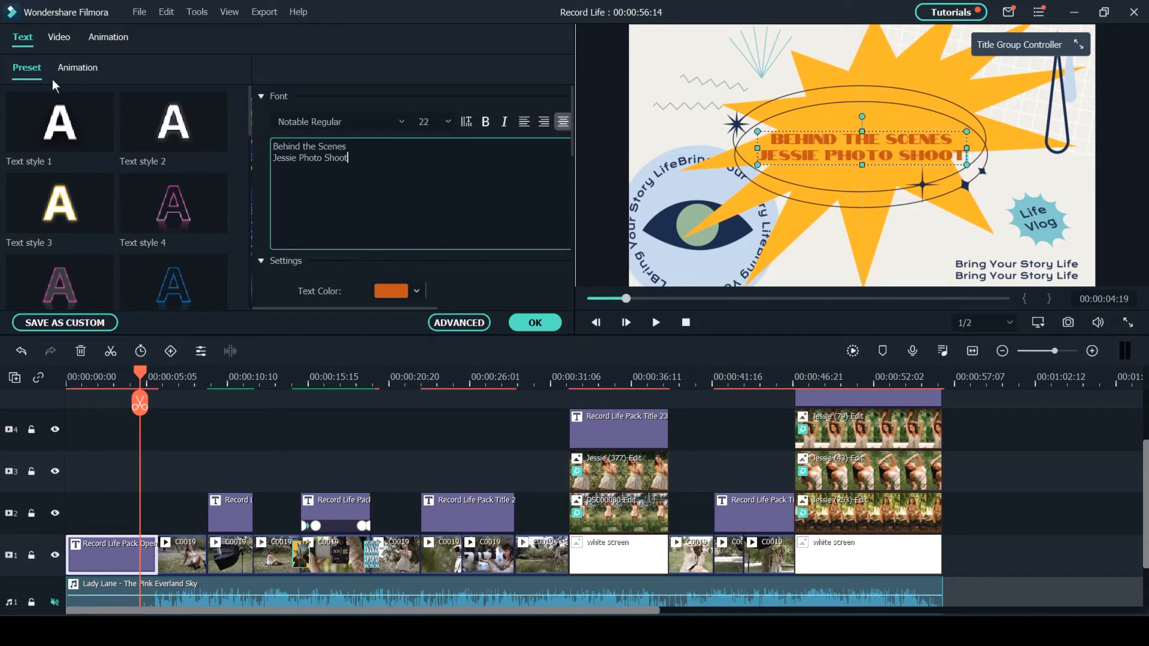
# - Apply Text style 20 to the opener's title text and set its text colour to a muted red
pyautogui.scroll(-10, 156, 203)
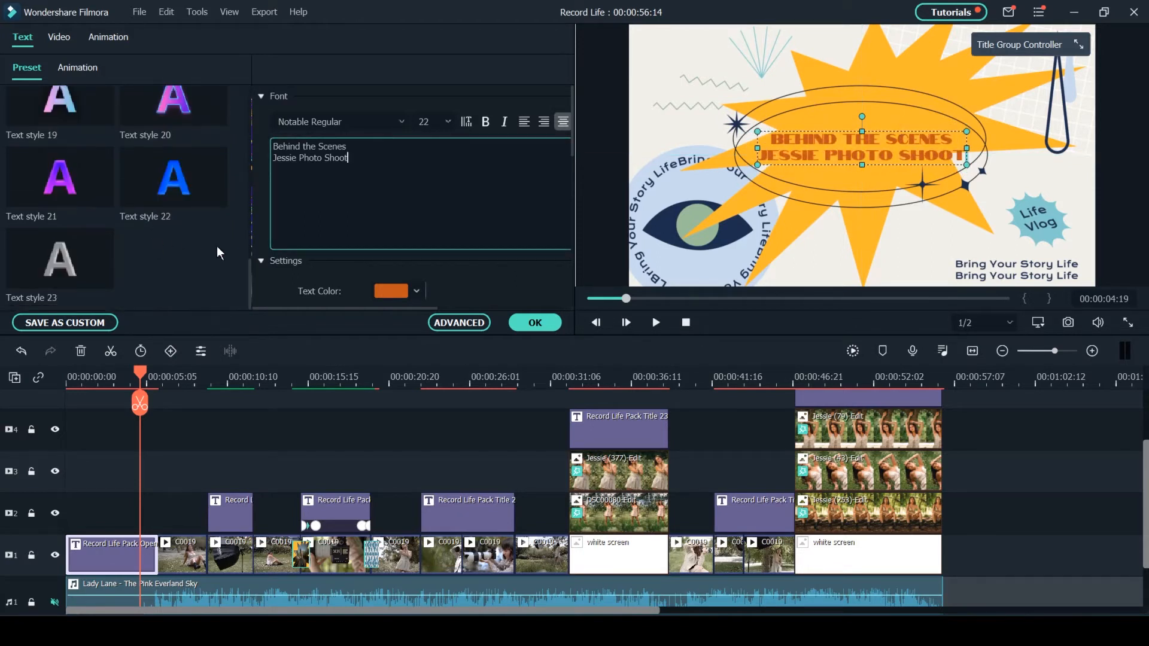
pyautogui.click(182, 198)
pyautogui.click(171, 117)
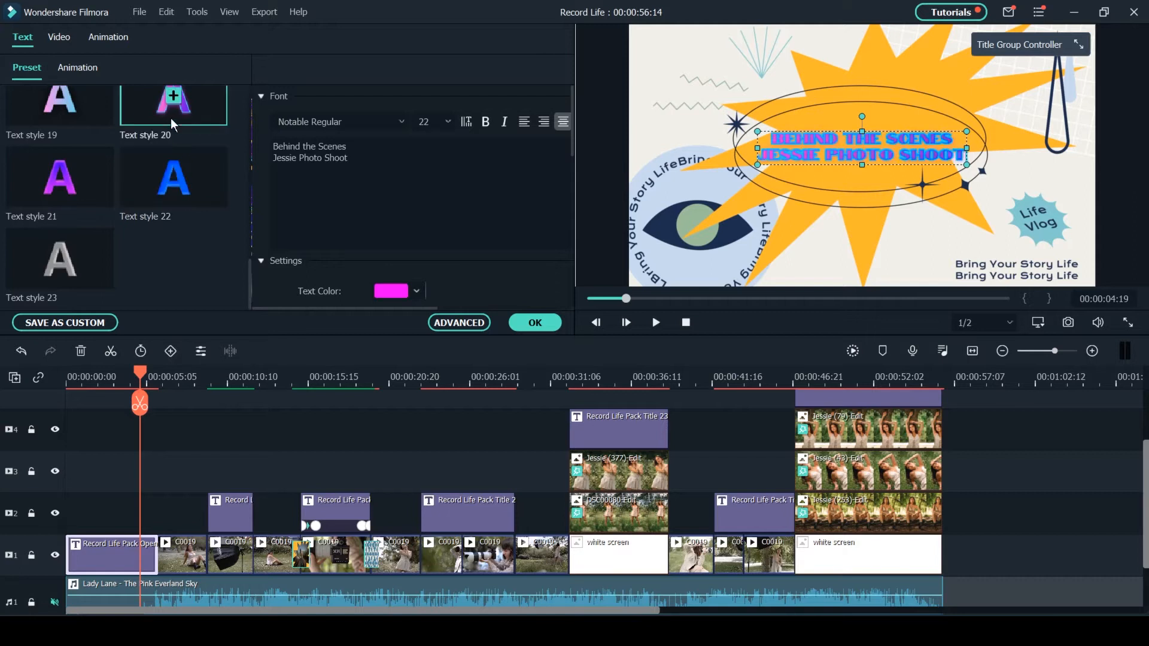
pyautogui.click(416, 291)
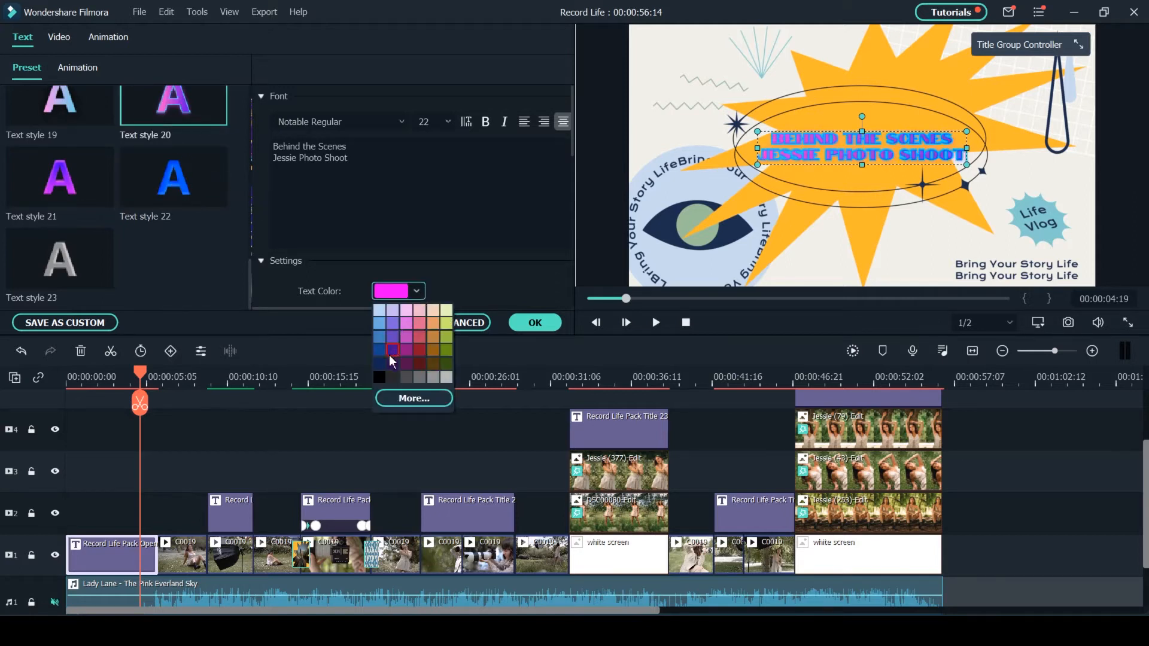
pyautogui.click(421, 338)
# - Tighten the title's text spacing, widen its line spacing and apply the title edits
pyautogui.scroll(-5, 371, 209)
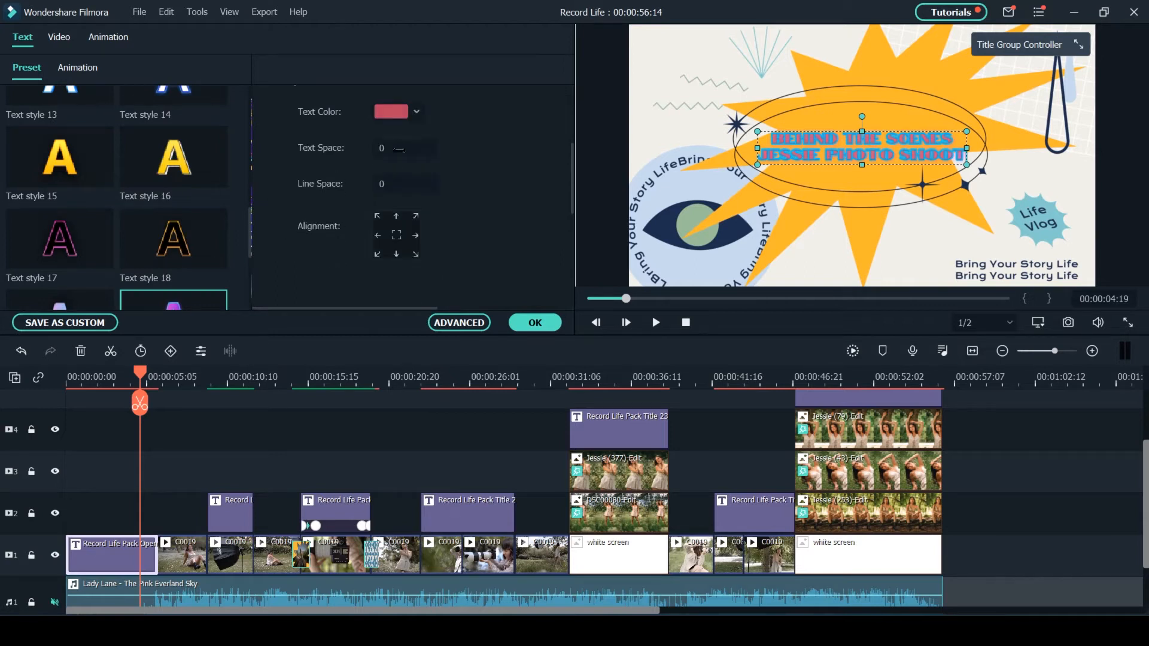
pyautogui.moveTo(382, 155)
pyautogui.mouseDown()
pyautogui.moveTo(417, 155)
pyautogui.moveTo(374, 154)
pyautogui.mouseUp()
pyautogui.click(535, 322)
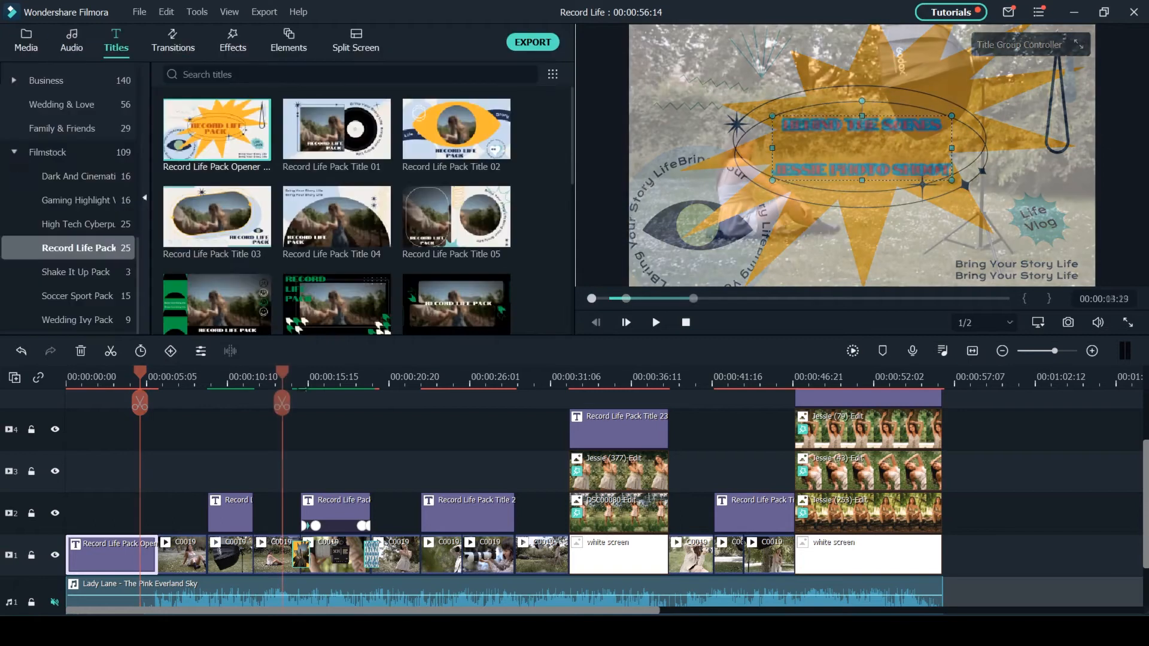
# - Play back the timeline from the clips before the second title through the blue patterned transition
pyautogui.click(282, 378)
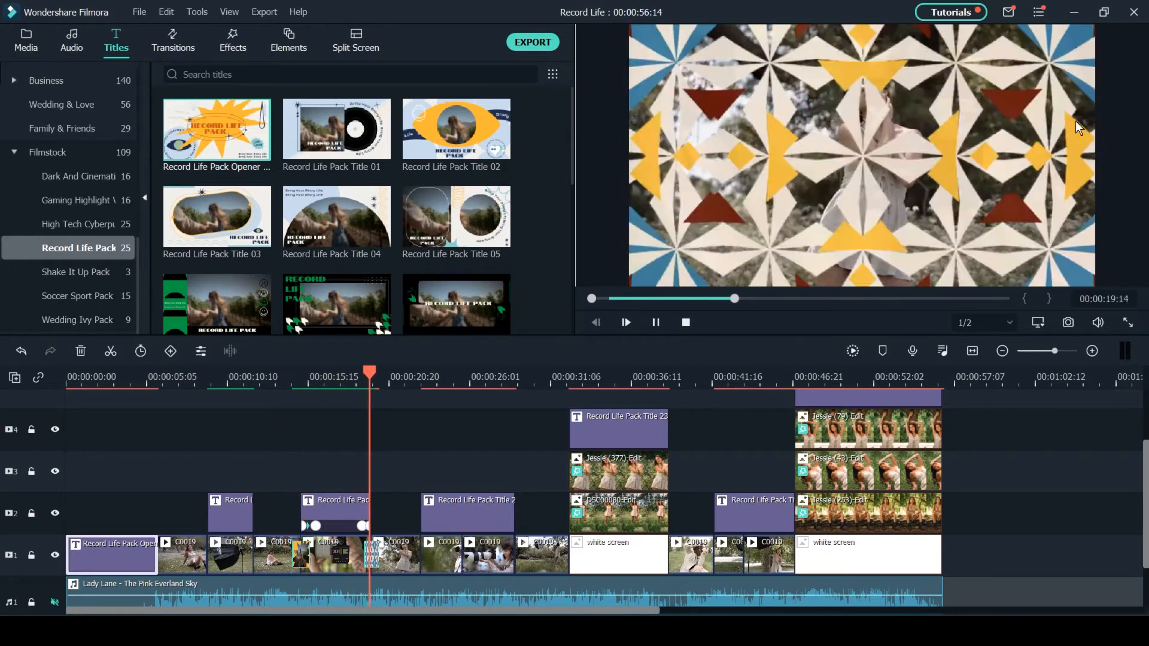
pyautogui.press('space')
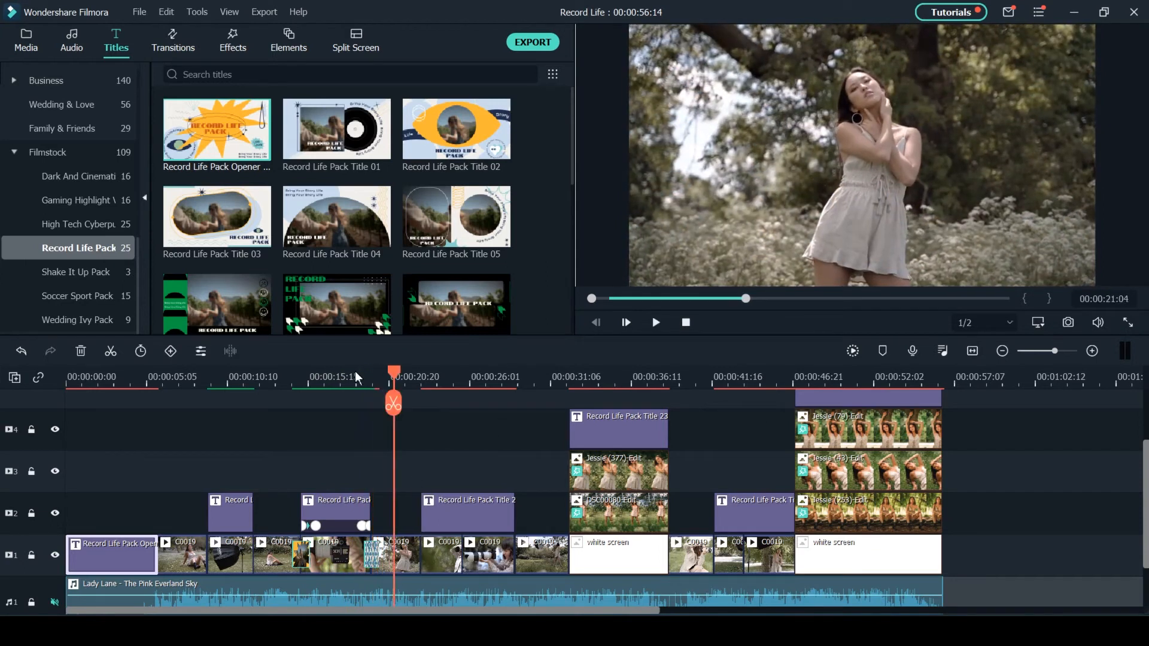
# - Apply Fade In at the start and Fade Out at the end of Record Life Pack Title 03, and lengthen the fade-out
pyautogui.click(323, 375)
pyautogui.doubleClick(335, 516)
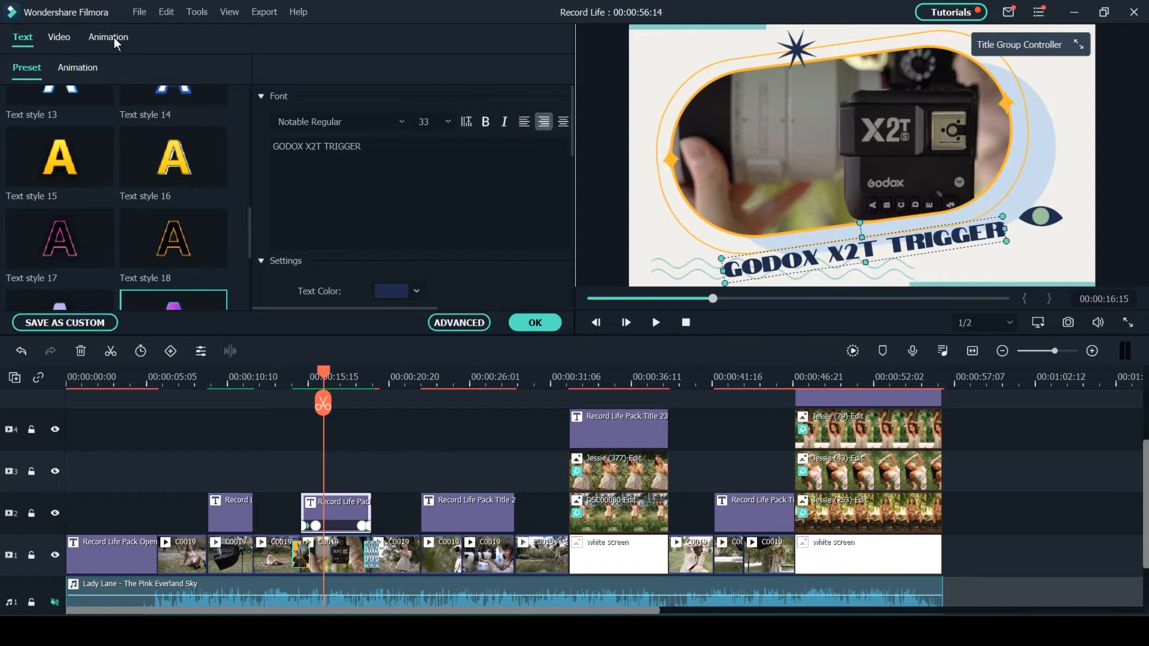
pyautogui.click(107, 37)
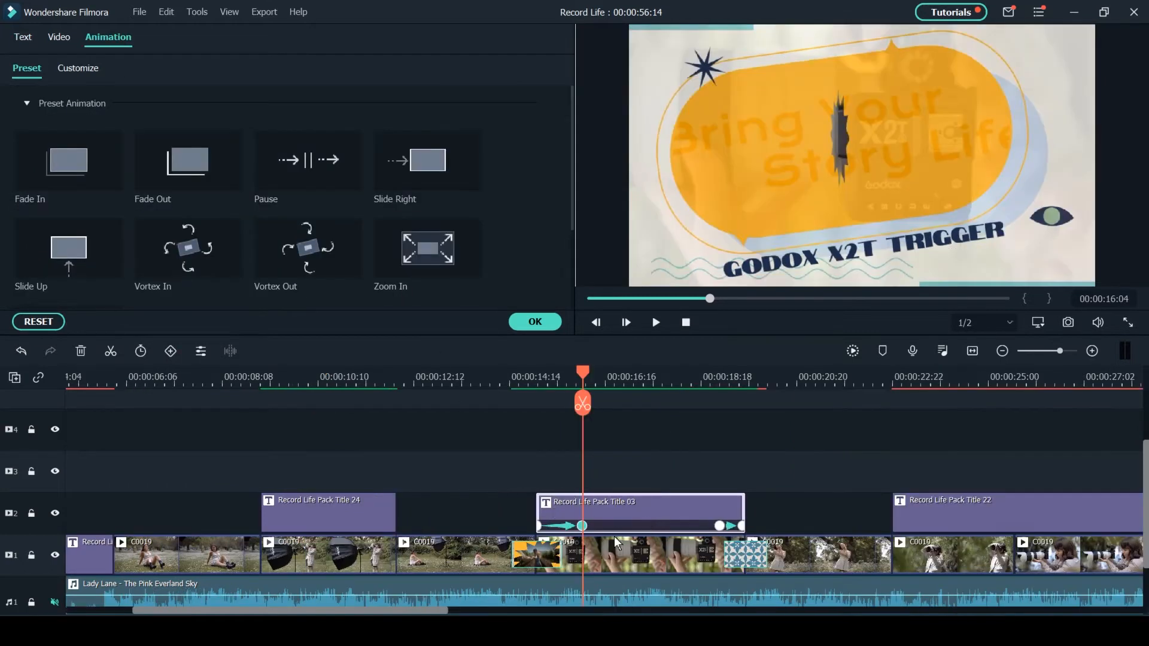
pyautogui.moveTo(580, 526); pyautogui.dragTo(724, 526)
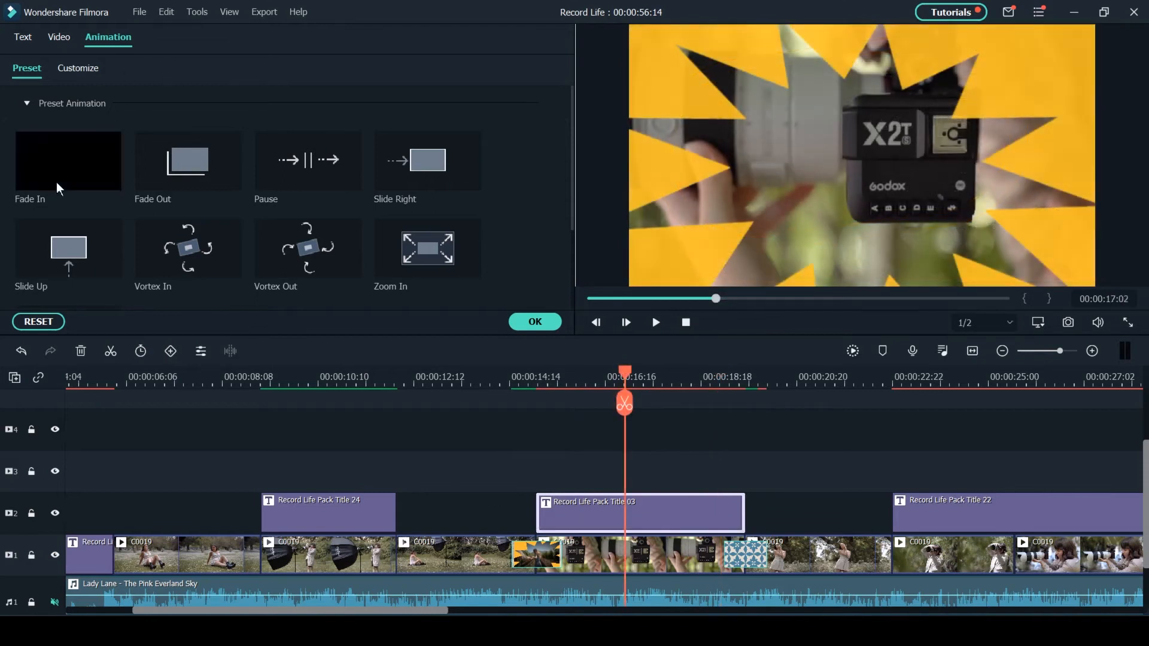
pyautogui.moveTo(144, 220); pyautogui.dragTo(538, 515)
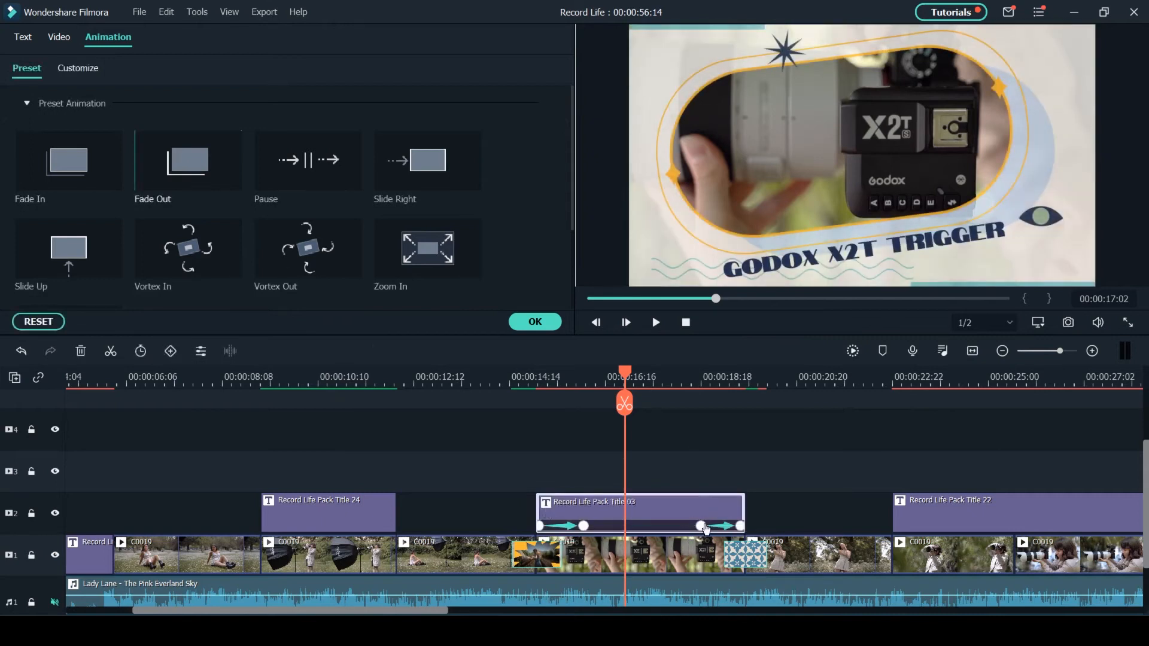
pyautogui.moveTo(703, 530); pyautogui.dragTo(693, 524)
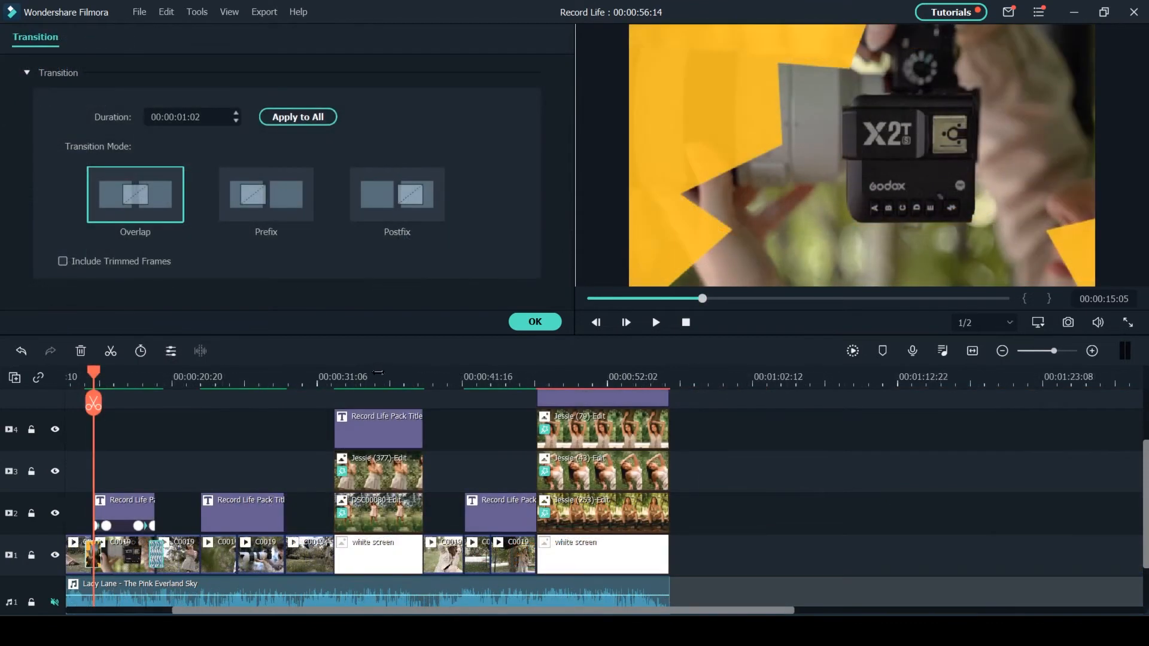
# - Add Record Life Pack Title 23 to video track 4 in the empty area after the last clips
pyautogui.click(378, 373)
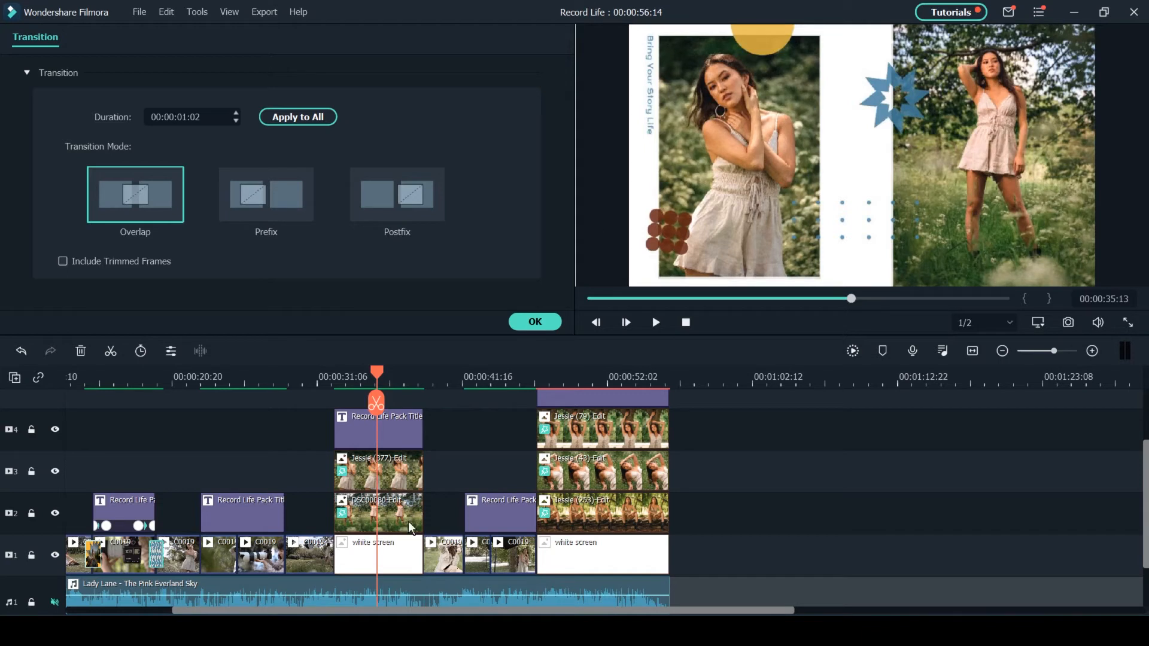
pyautogui.click(828, 377)
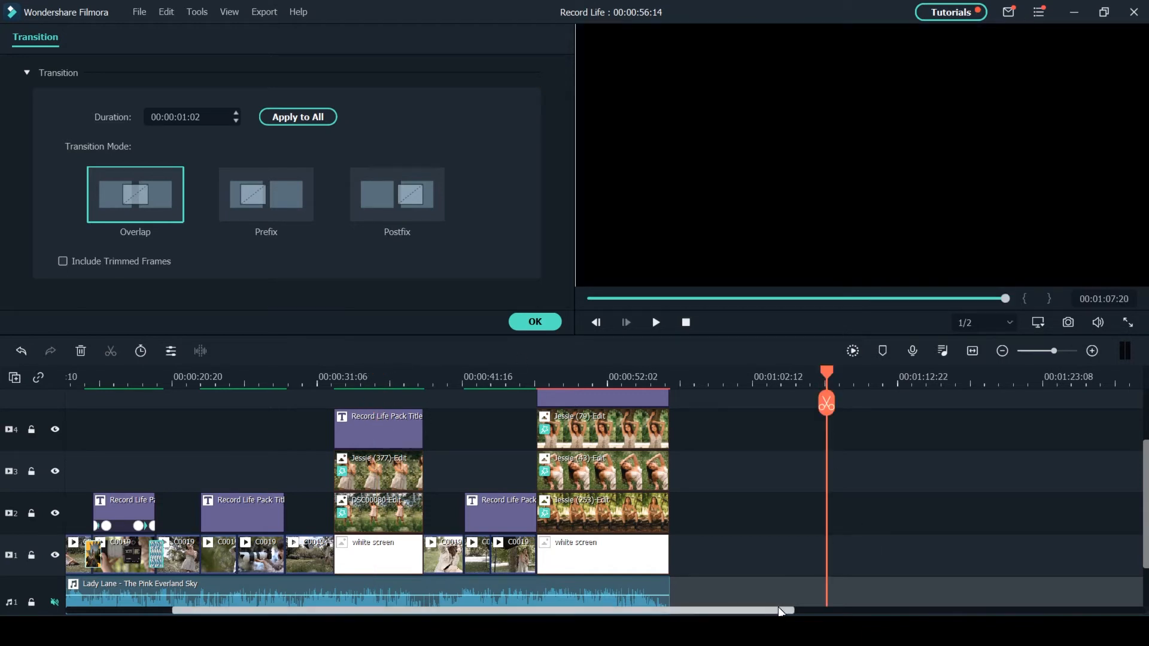
pyautogui.moveTo(781, 611); pyautogui.dragTo(933, 578)
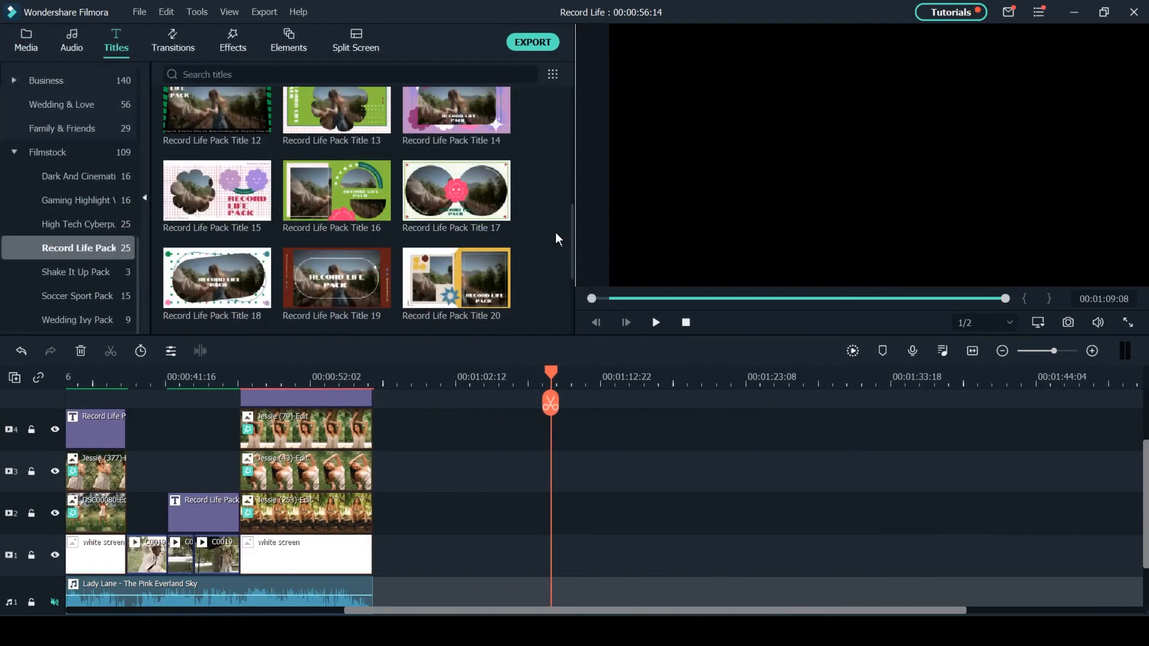
pyautogui.scroll(-3, 552, 234)
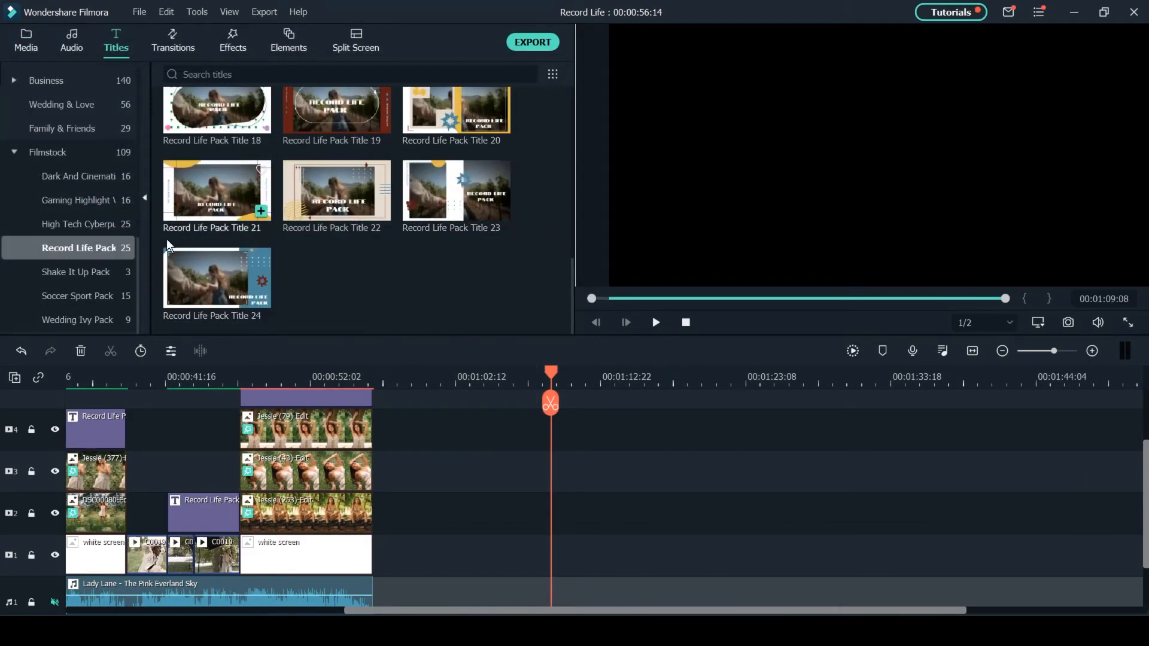
pyautogui.click(450, 182)
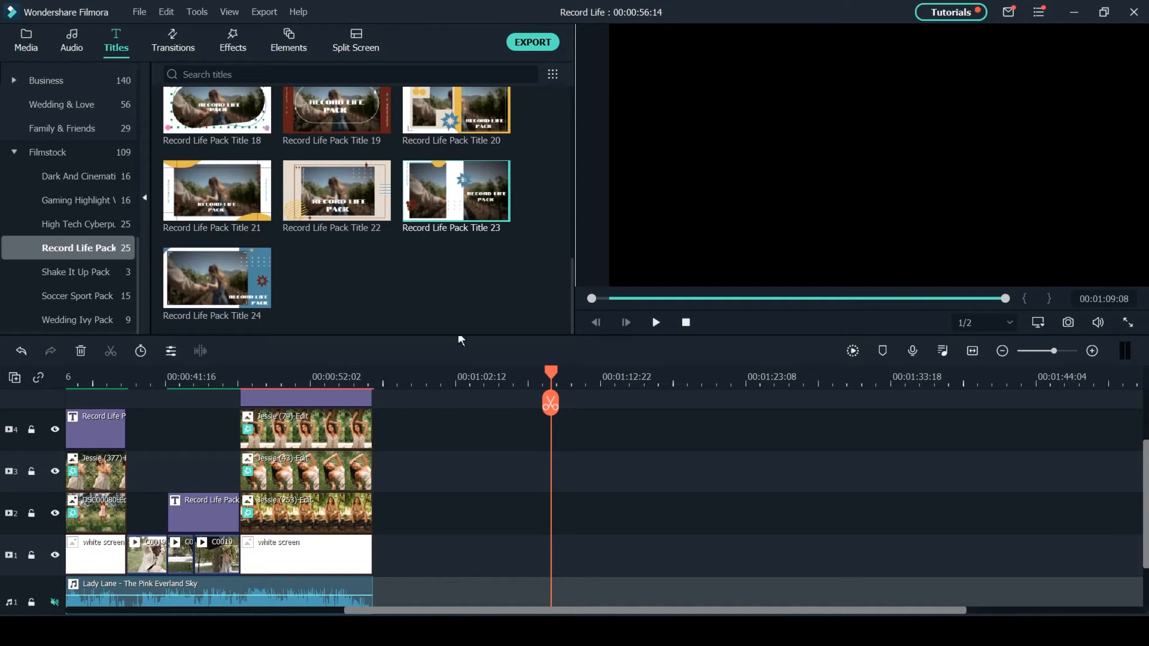
pyautogui.moveTo(456, 113); pyautogui.dragTo(558, 441)
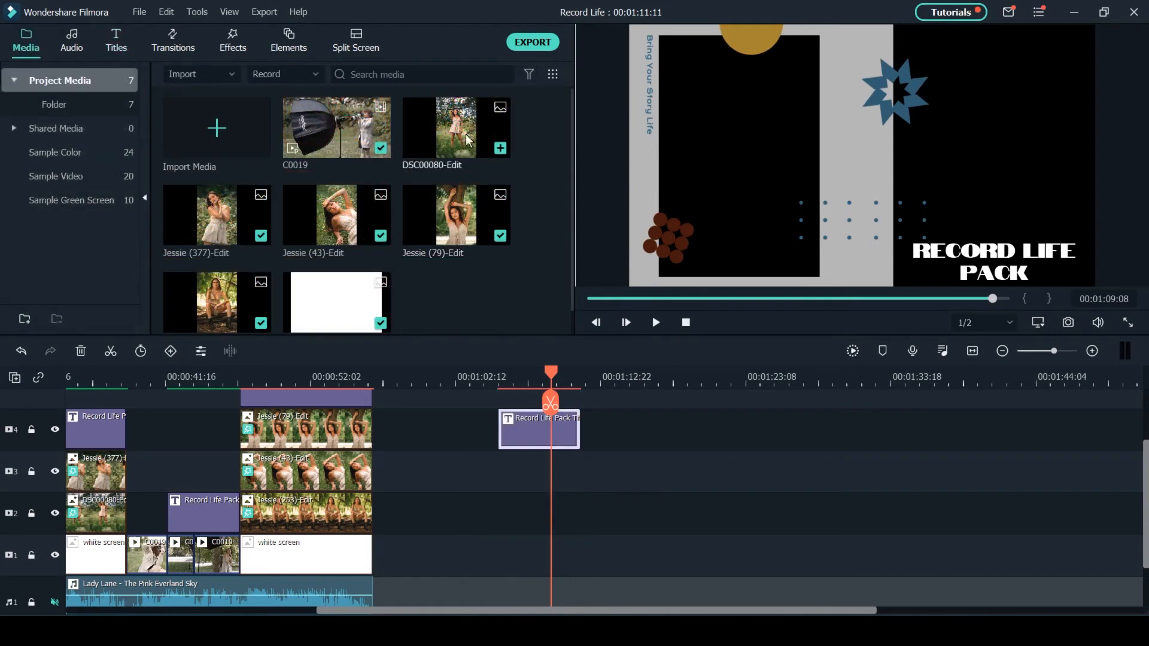
# - Place DSC00080-Edit on track 3 and the 377 portrait photo on track 2 under the new title, matching both to its length
pyautogui.moveTo(454, 129); pyautogui.dragTo(504, 475)
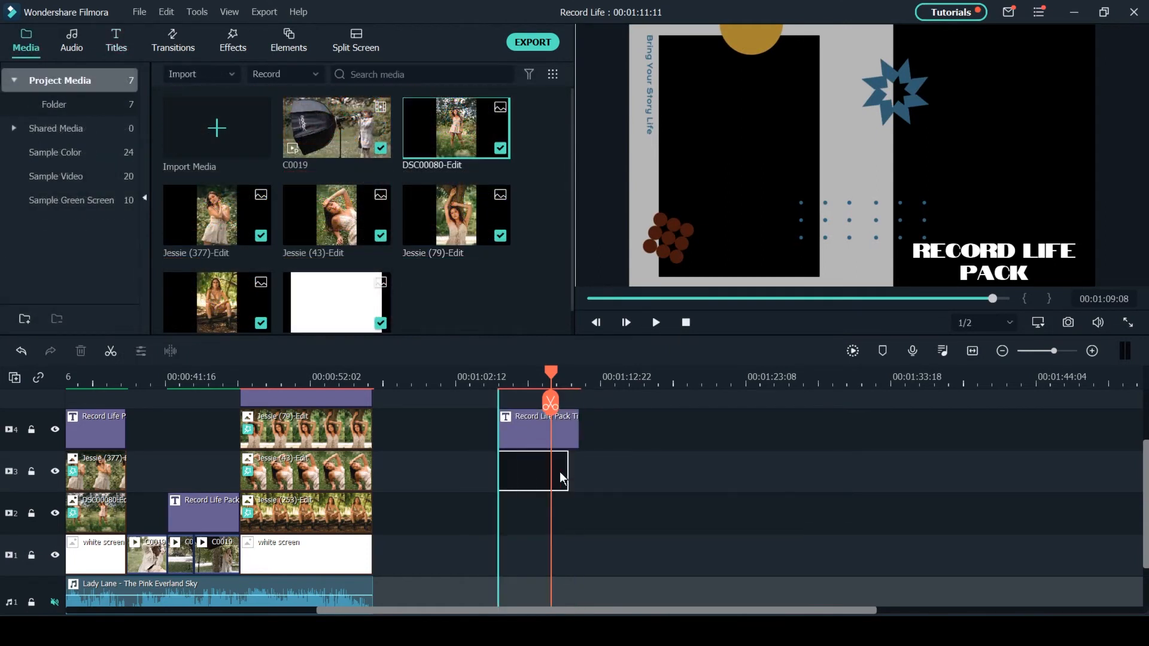
pyautogui.moveTo(217, 215); pyautogui.dragTo(500, 517)
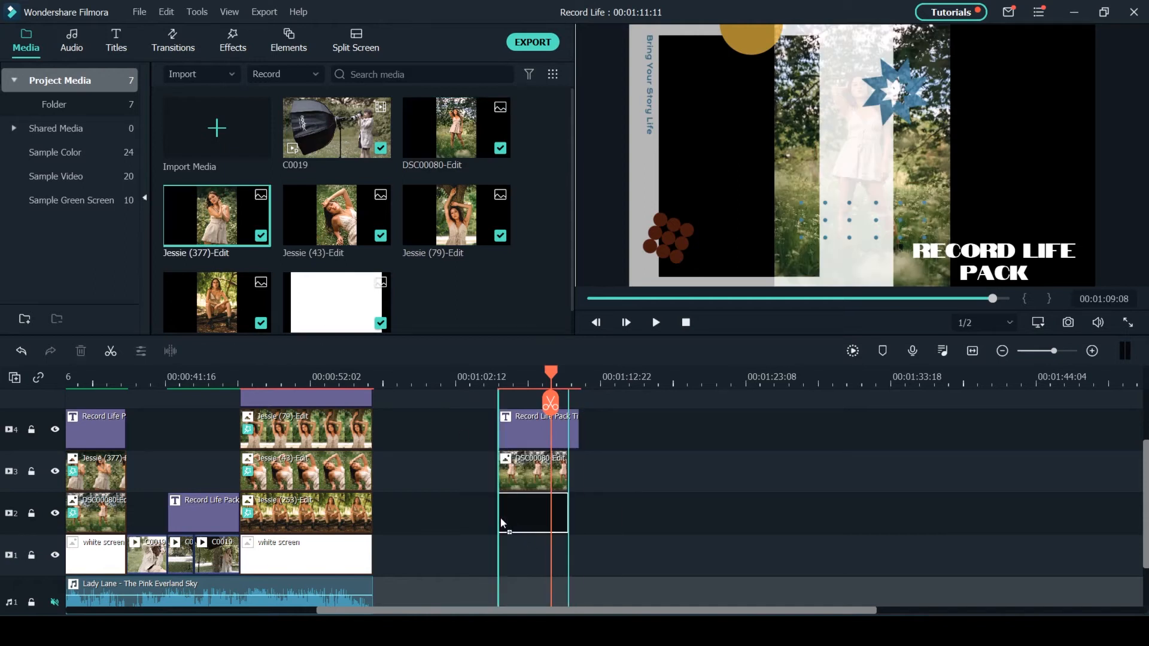
pyautogui.moveTo(561, 472); pyautogui.dragTo(580, 517)
pyautogui.click(566, 473)
pyautogui.doubleClick(567, 477)
pyautogui.click(561, 516)
pyautogui.click(645, 508)
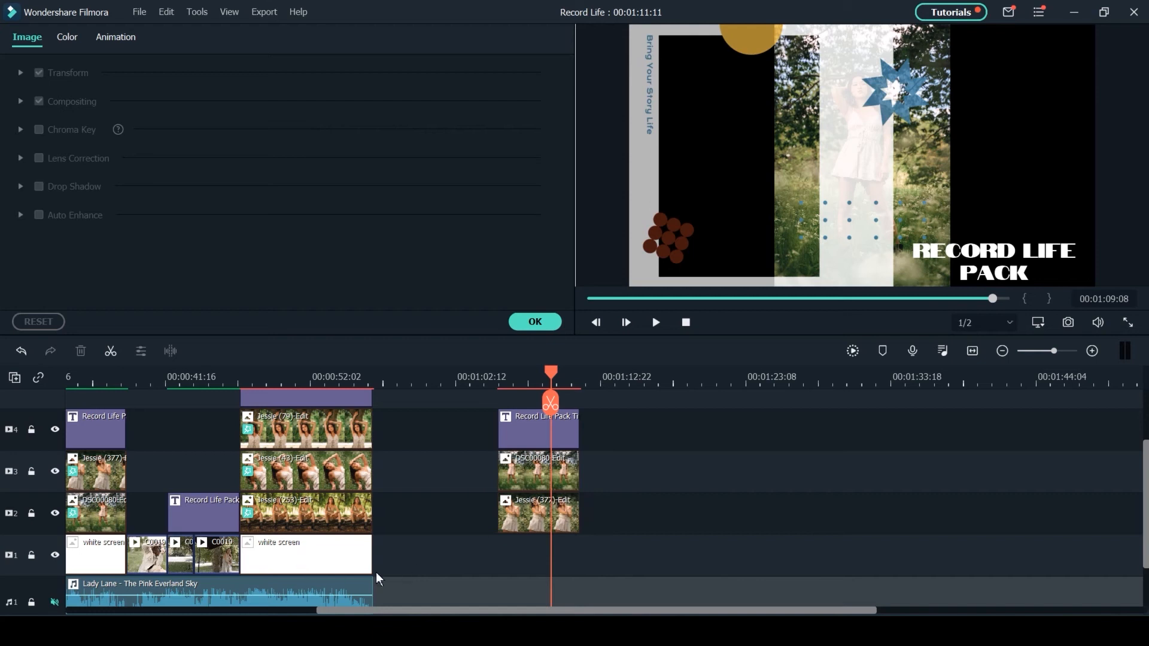
# - Place the white screen image on track 1 beneath the two photos and extend it to the title's length
pyautogui.click(357, 572)
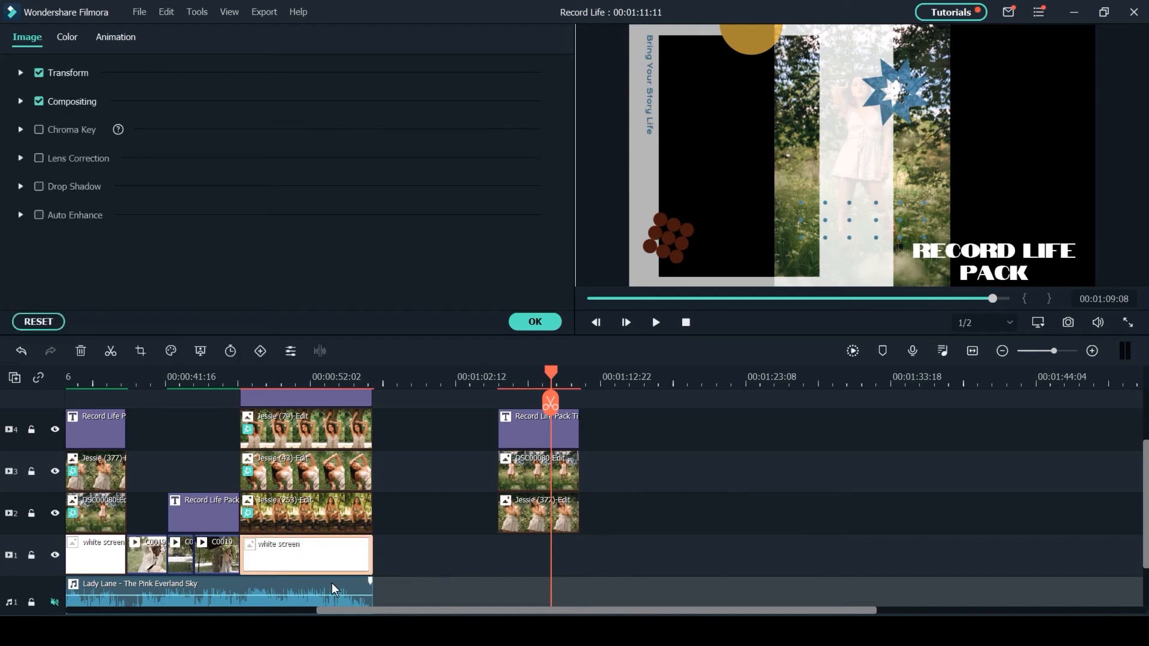
pyautogui.click(543, 325)
pyautogui.moveTo(338, 304); pyautogui.dragTo(500, 573)
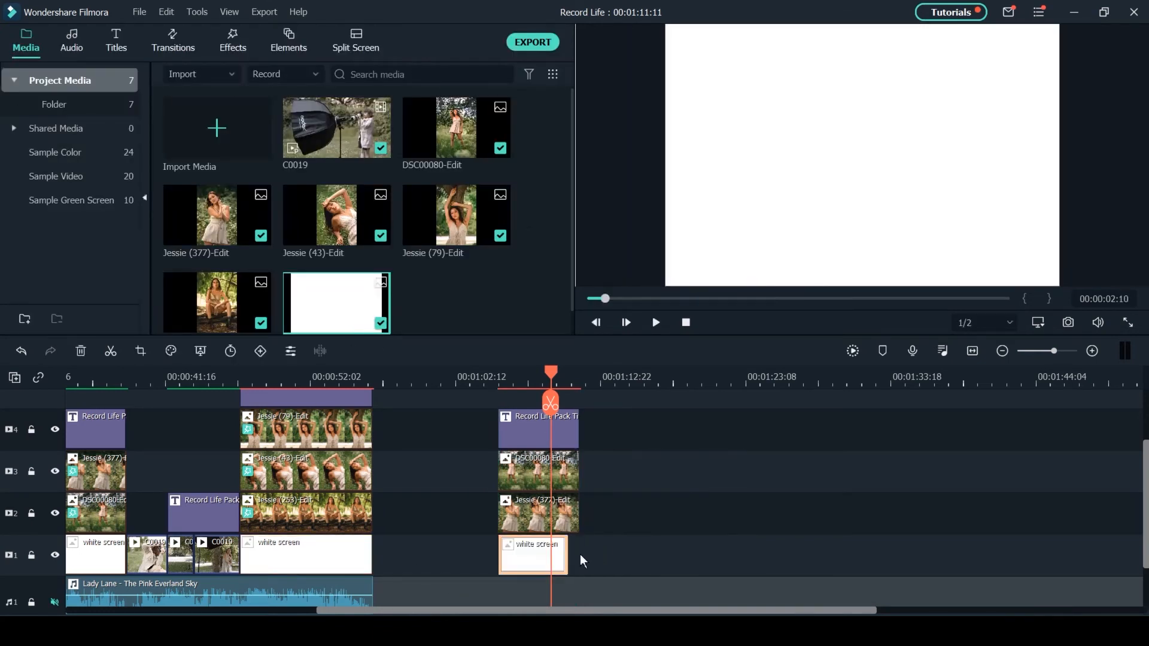
pyautogui.moveTo(568, 558); pyautogui.dragTo(578, 382)
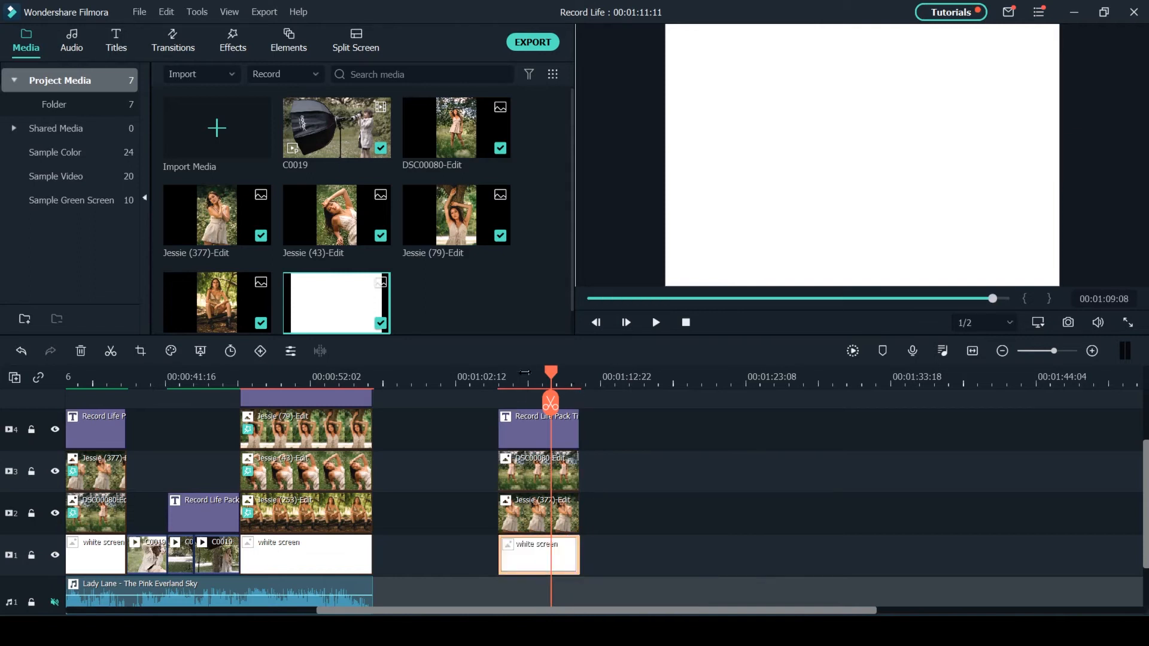
# - Set the new white screen image's scale to 122.29% so it fills the frame
pyautogui.click(524, 374)
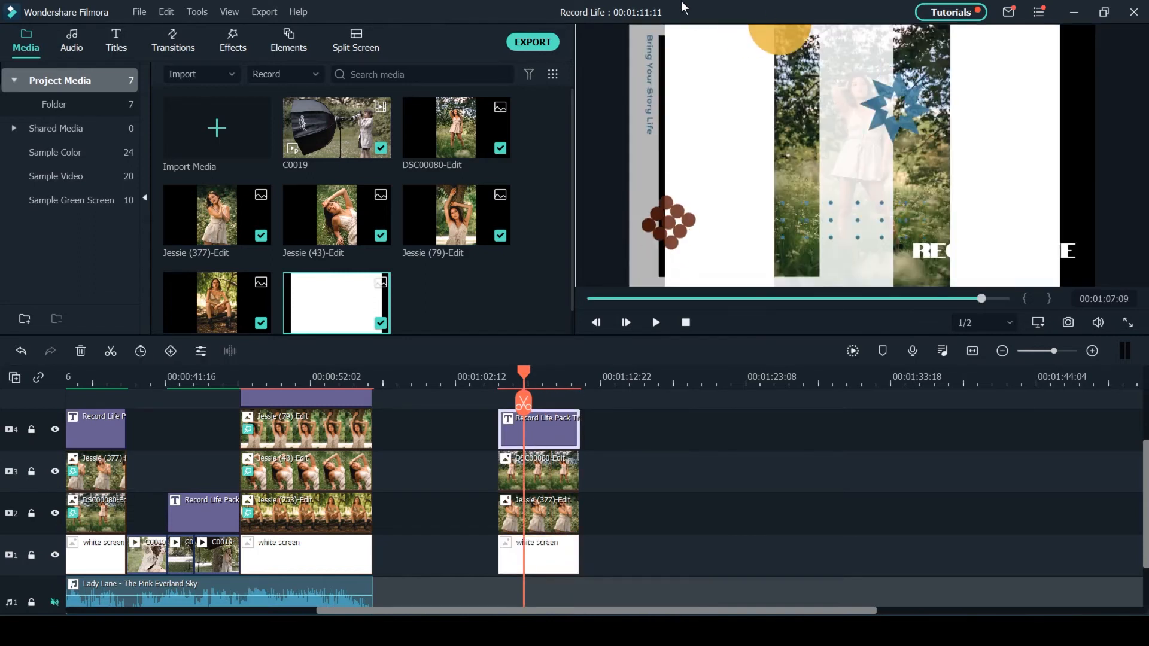
pyautogui.click(552, 556)
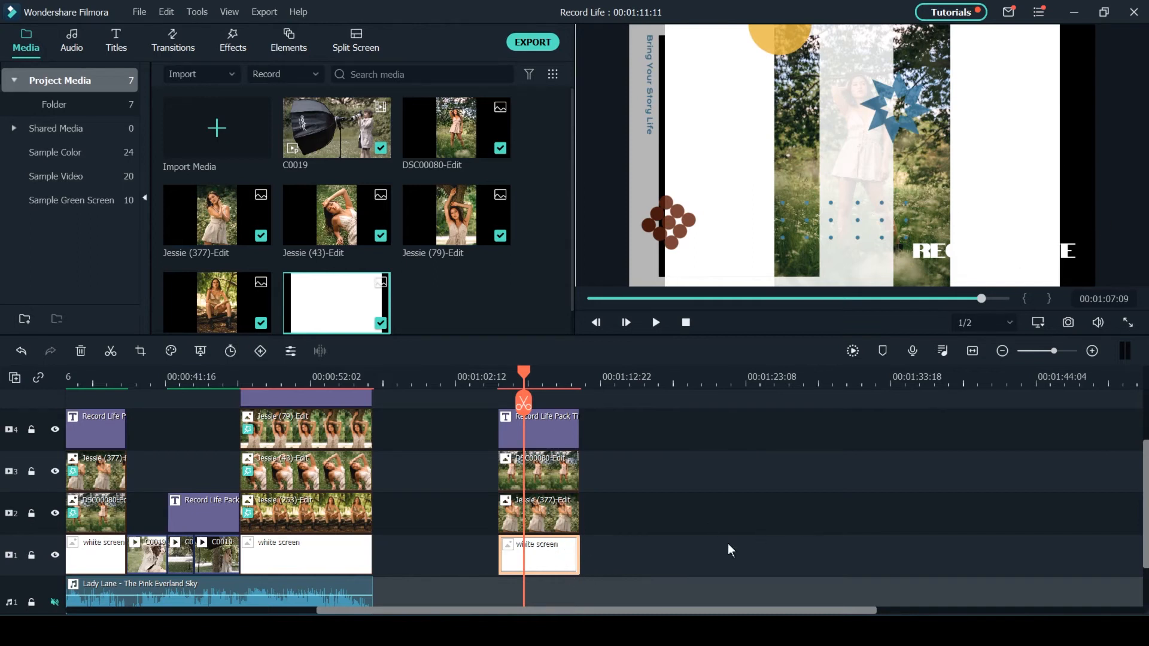
pyautogui.doubleClick(551, 557)
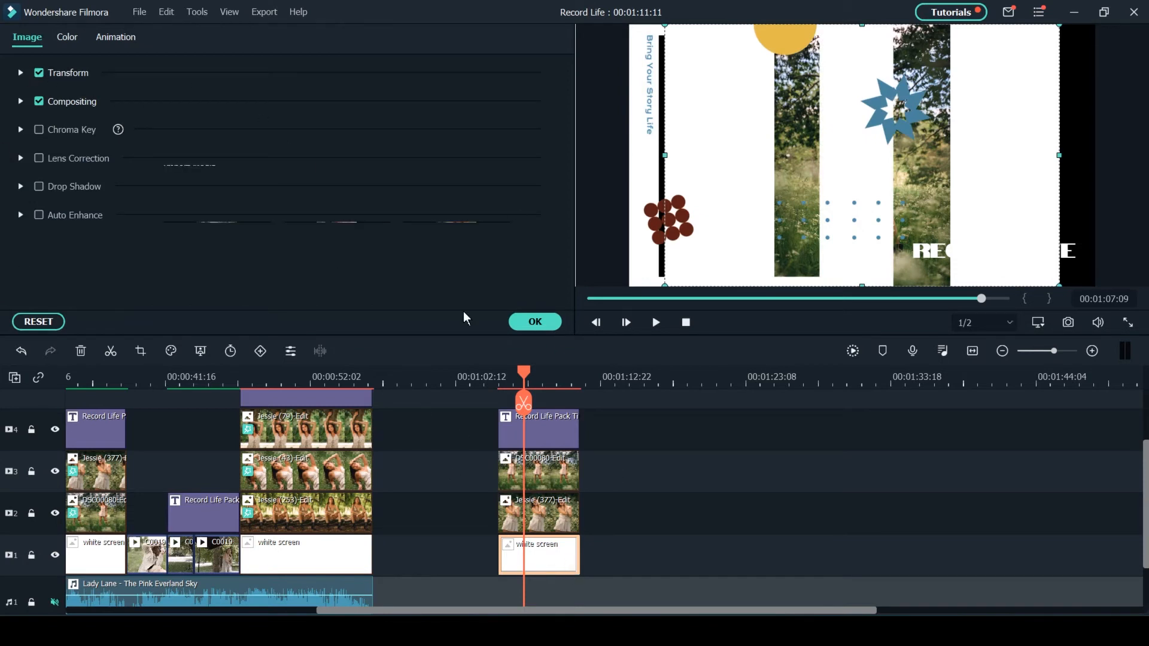
pyautogui.click(21, 74)
pyautogui.moveTo(233, 174); pyautogui.dragTo(251, 177)
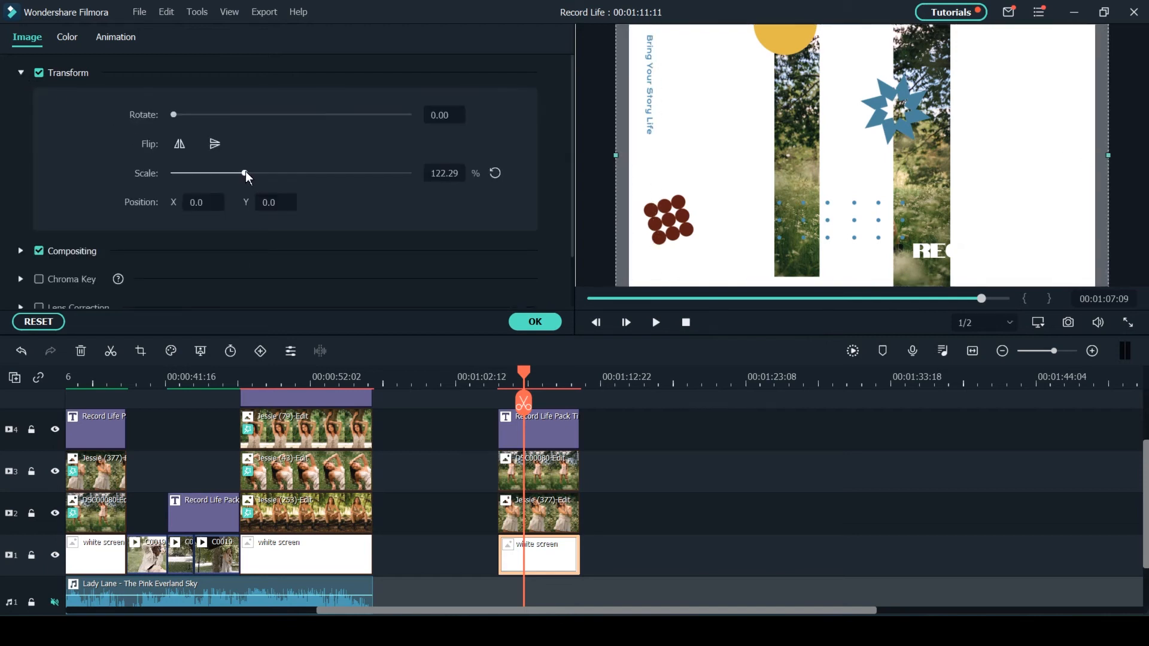
# - Position the track 2 portrait at X -201 and DSC00080-Edit at X 222, scaling the latter to 121.02%
pyautogui.click(554, 519)
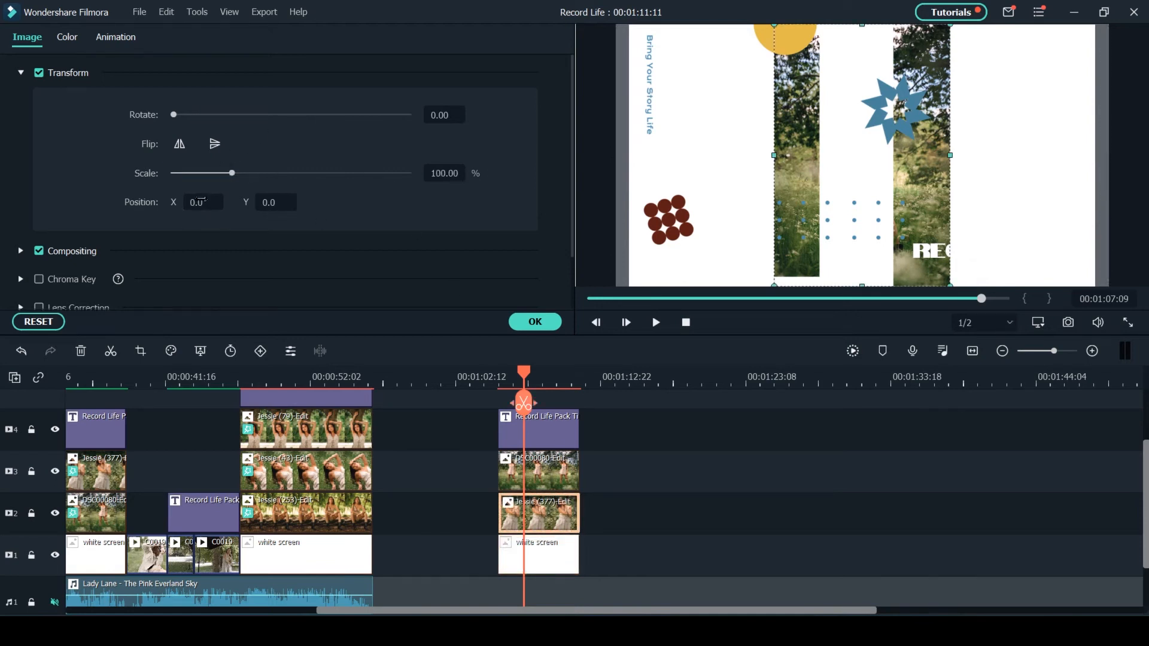
pyautogui.moveTo(200, 202); pyautogui.dragTo(152, 202)
pyautogui.click(546, 479)
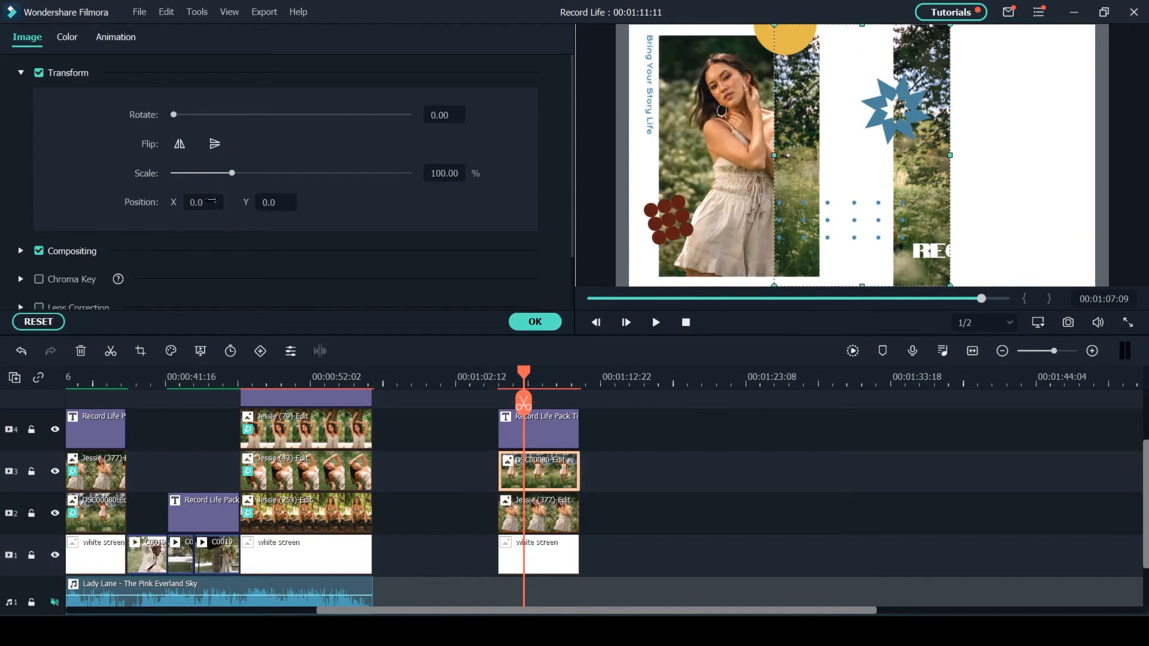
pyautogui.moveTo(212, 201); pyautogui.dragTo(242, 173)
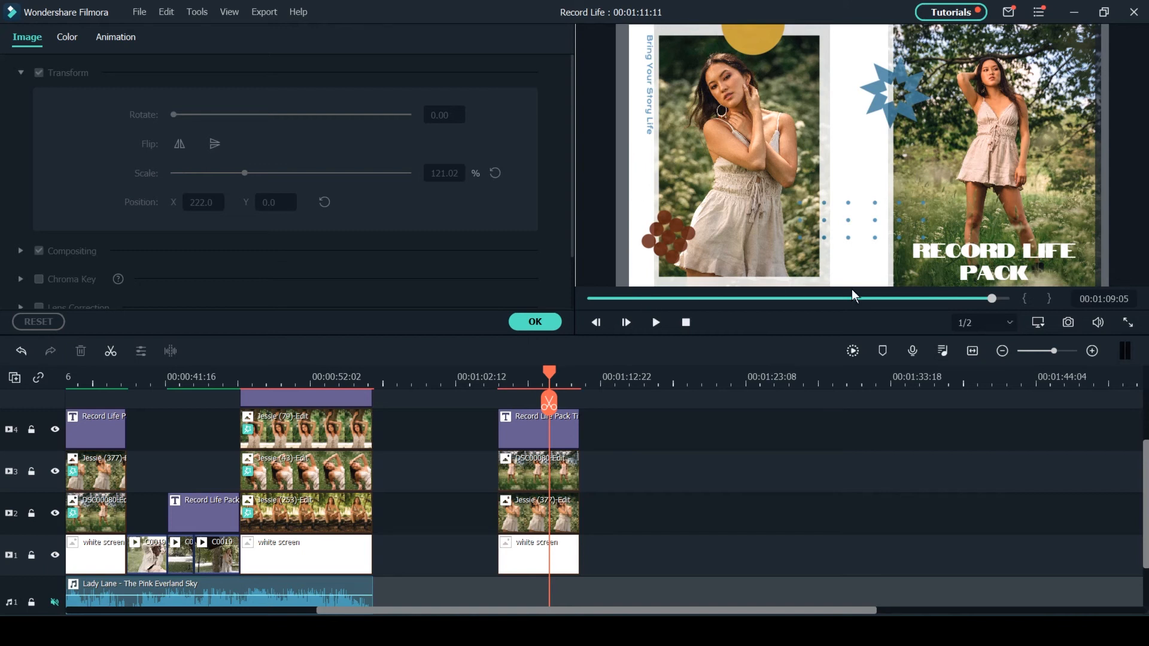
pyautogui.click(536, 323)
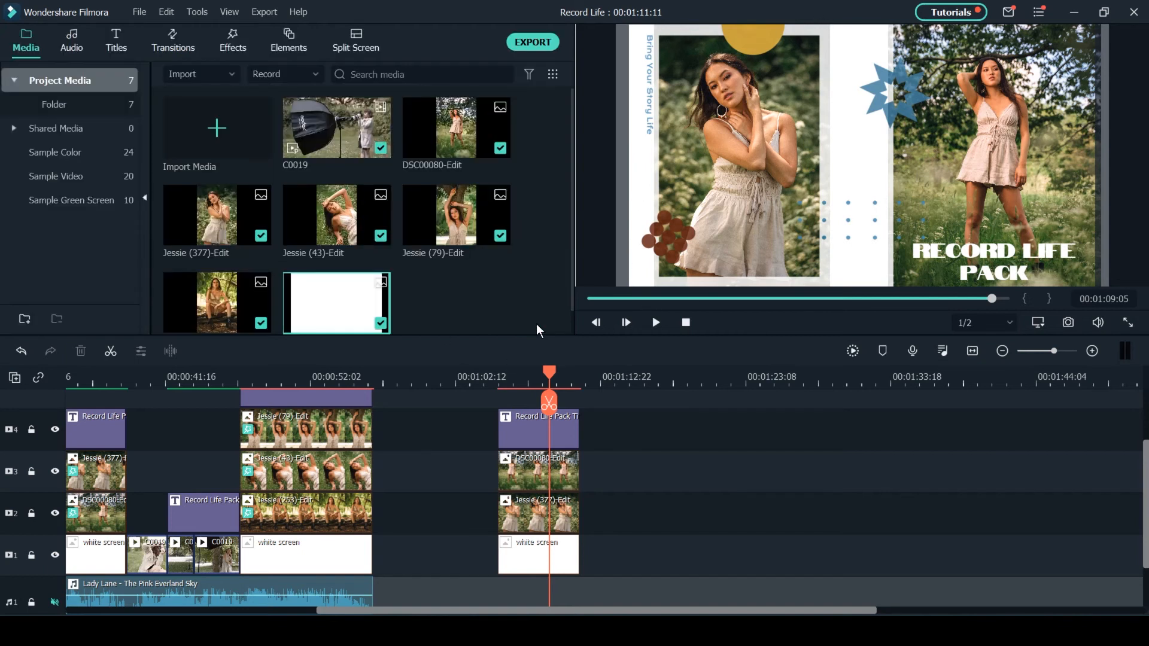
# - Search the effects for "crop" and apply the Crop effect to the new portrait on track 2
pyautogui.click(235, 43)
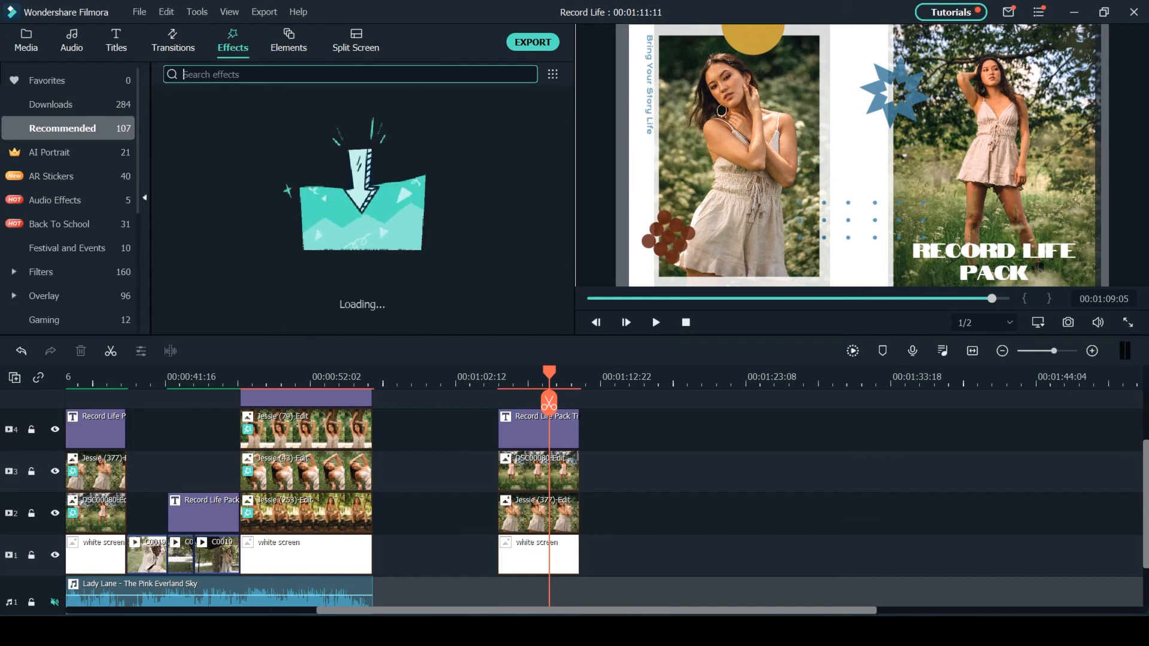
pyautogui.write('crop')
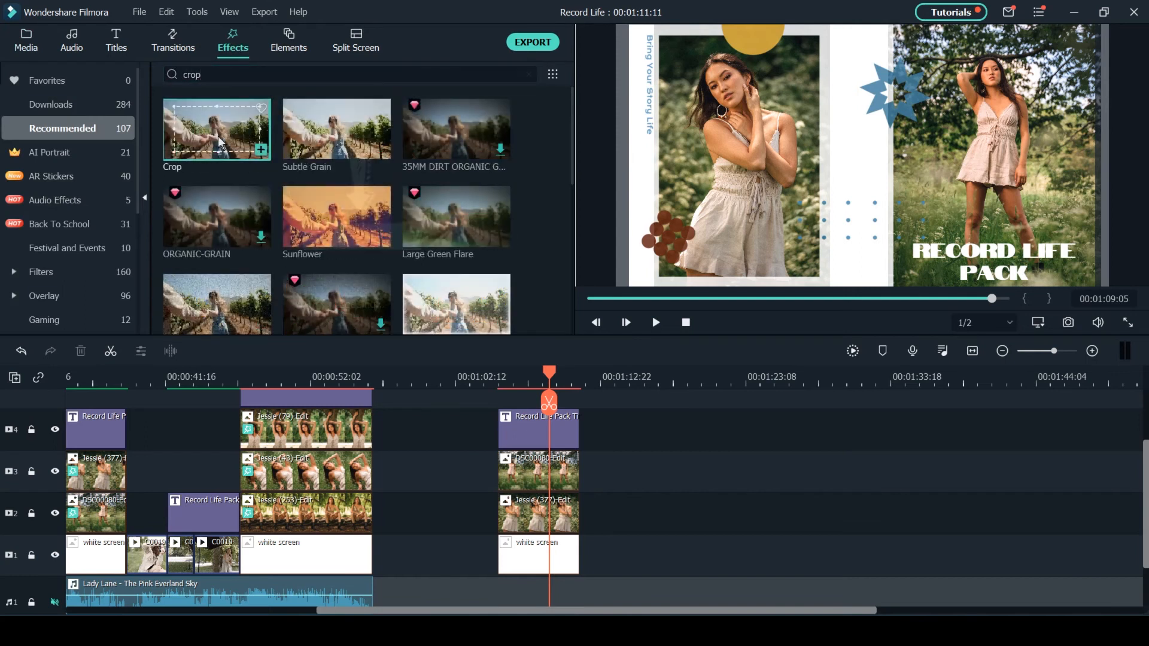
pyautogui.moveTo(212, 128); pyautogui.dragTo(545, 473)
pyautogui.click(538, 516)
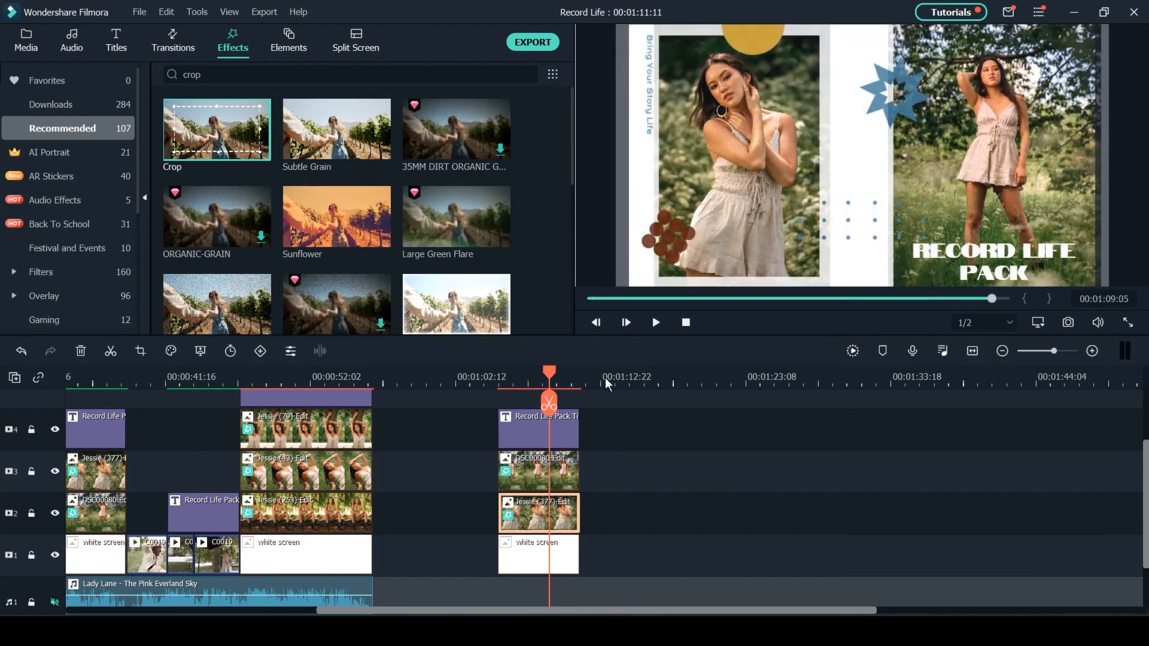
# - Set the track 2 portrait's crop to Left 2, Right 5, Top 4 and Bottom 4
pyautogui.doubleClick(543, 516)
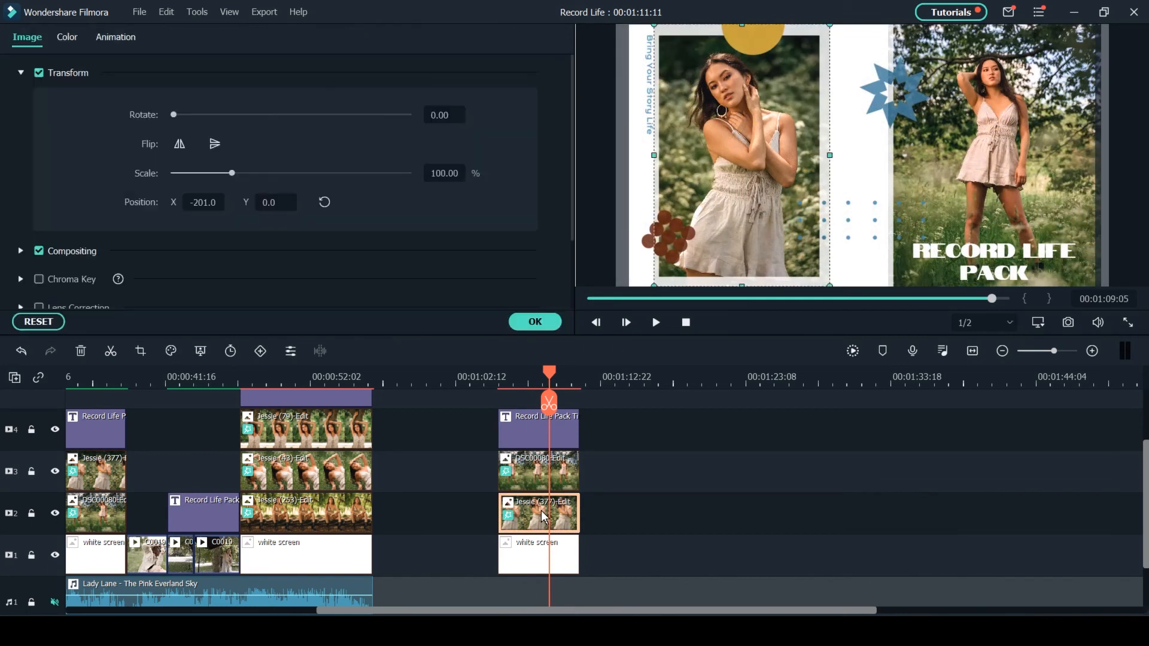
pyautogui.scroll(-2, 563, 129)
pyautogui.scroll(-1, 562, 128)
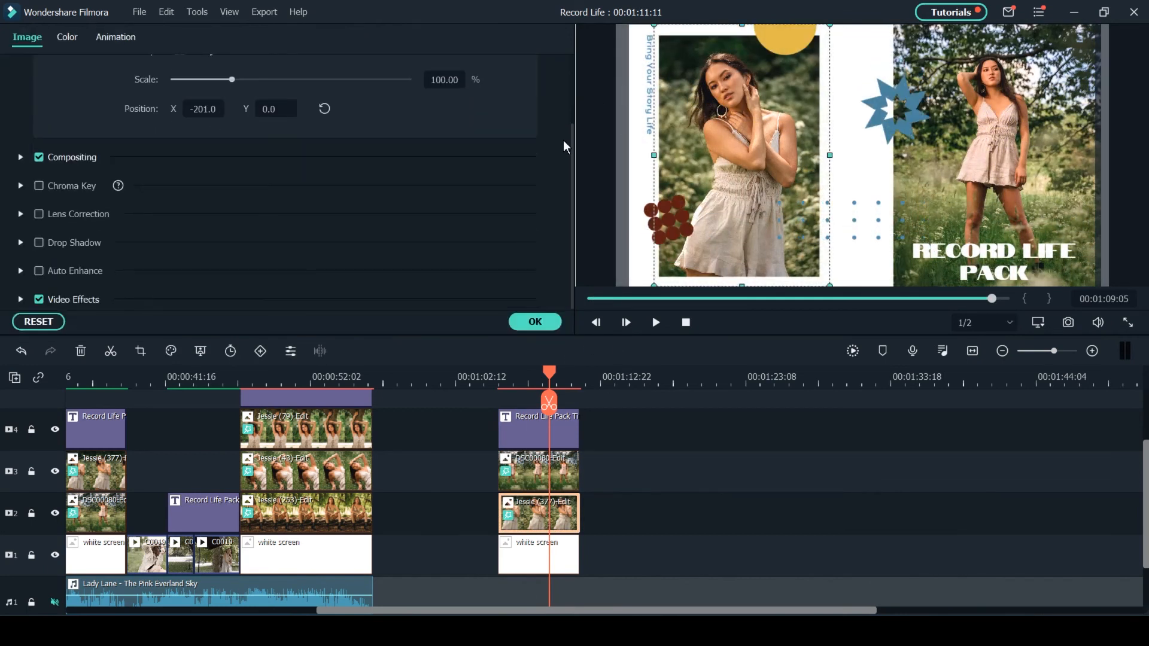
pyautogui.click(20, 299)
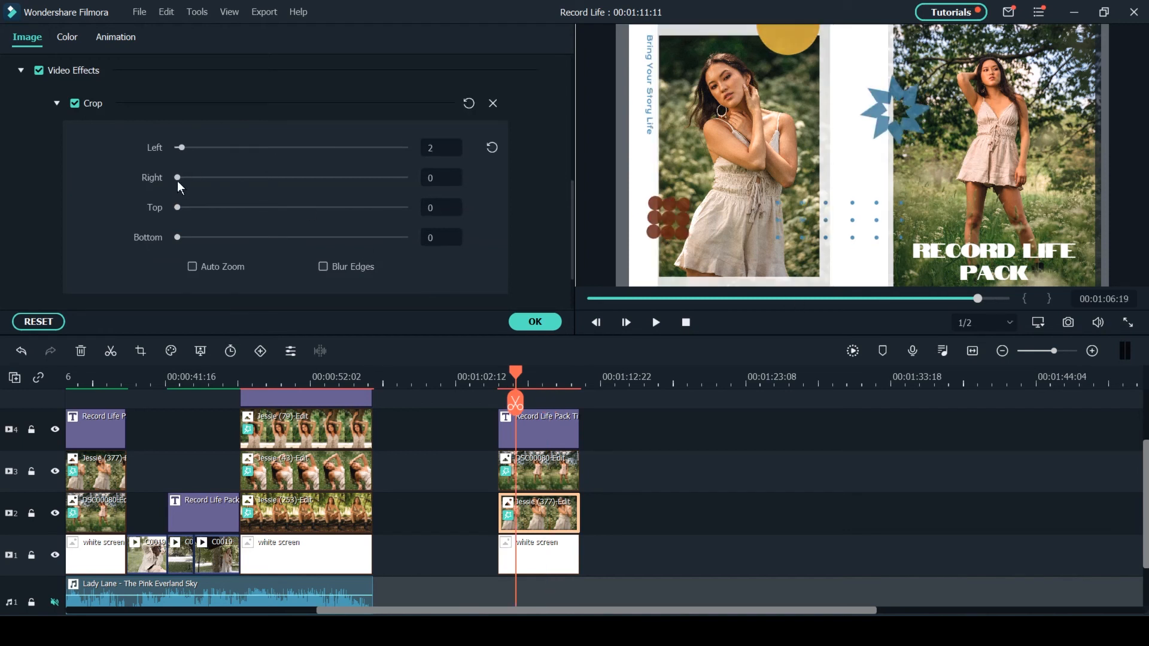
pyautogui.moveTo(178, 179); pyautogui.dragTo(178, 220)
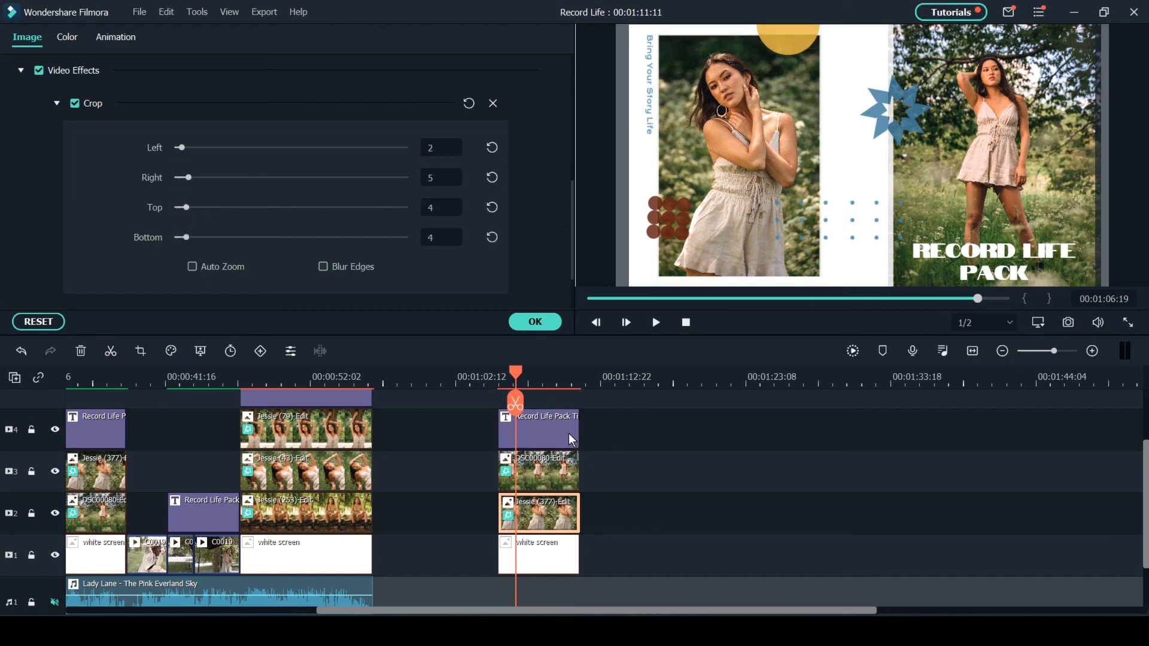
# - Delete the "Record life pack" placeholder text from the new Record Life Pack Title 23
pyautogui.click(542, 435)
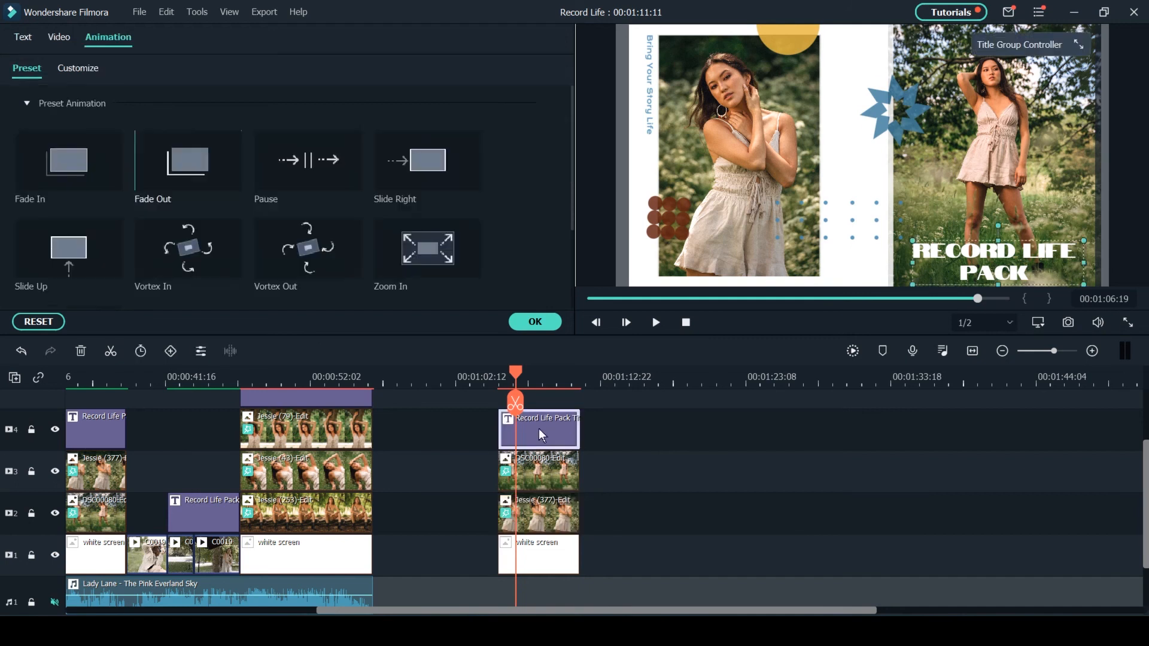
pyautogui.click(24, 37)
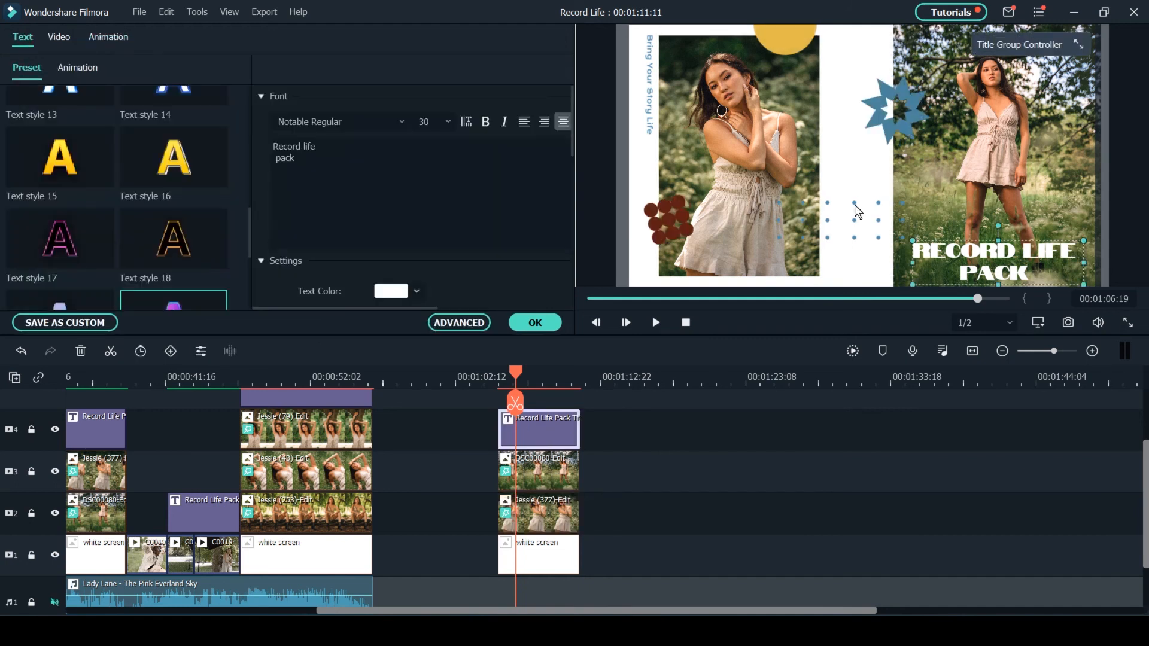
pyautogui.moveTo(323, 168); pyautogui.dragTo(238, 136)
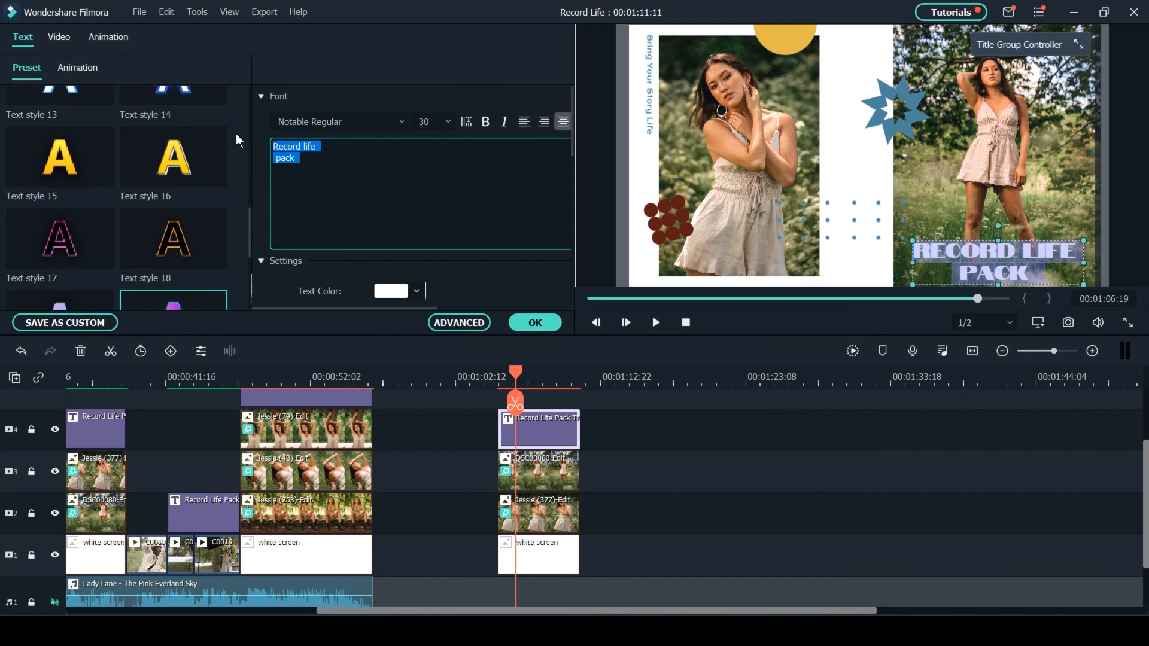
pyautogui.press('BackSpace')
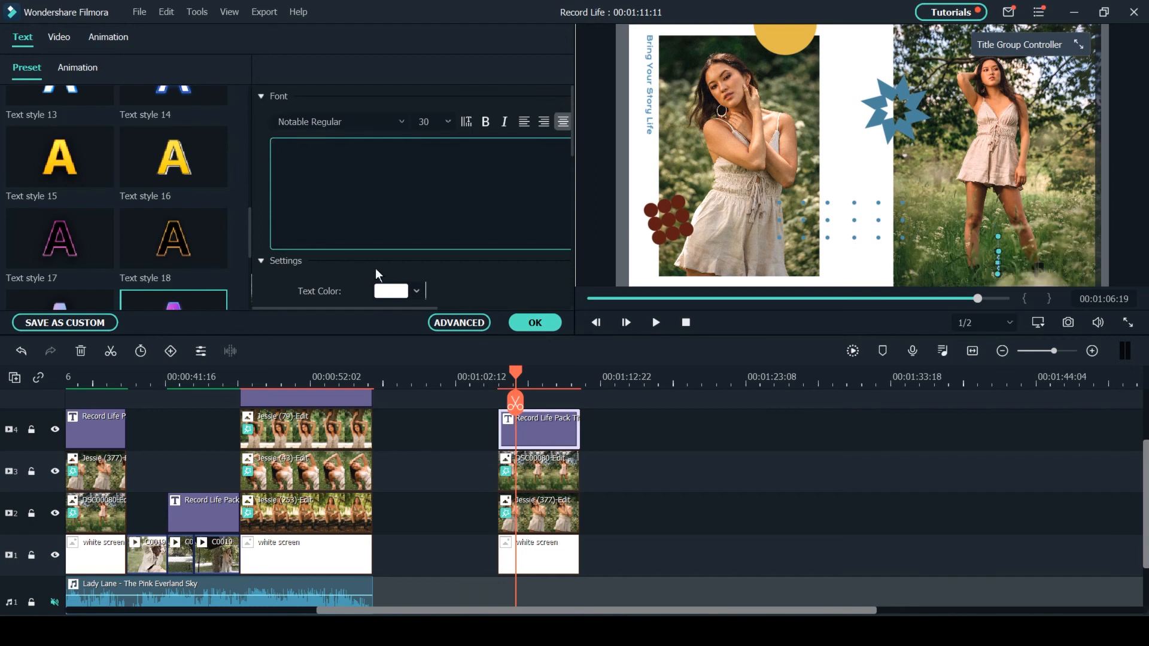